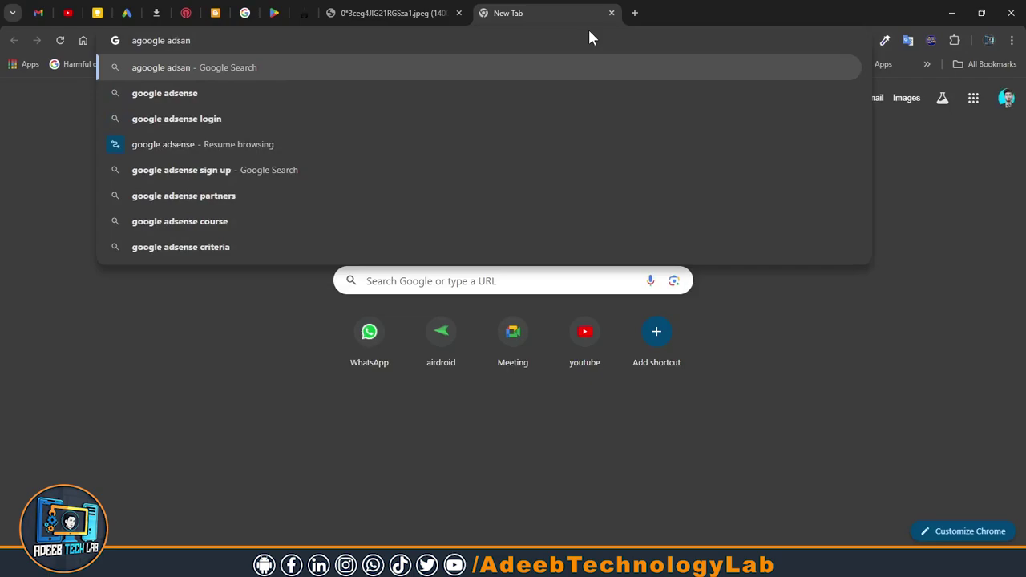
# Search for google adsense, open the official AdSense site and sign in to reach the account's onboarding page
pyautogui.press('Down')
pyautogui.press('Return')
pyautogui.click(261, 229)
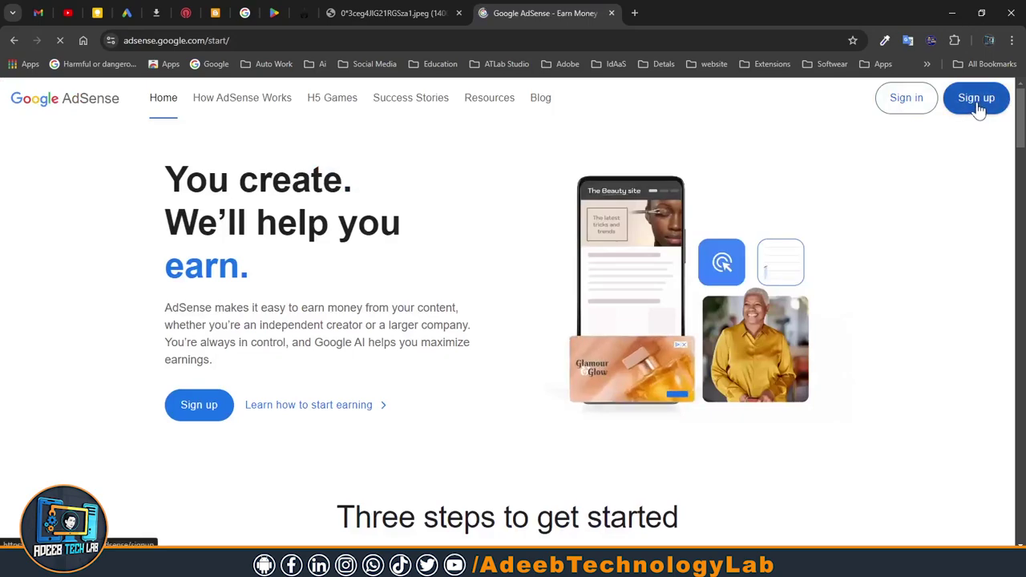
pyautogui.click(904, 104)
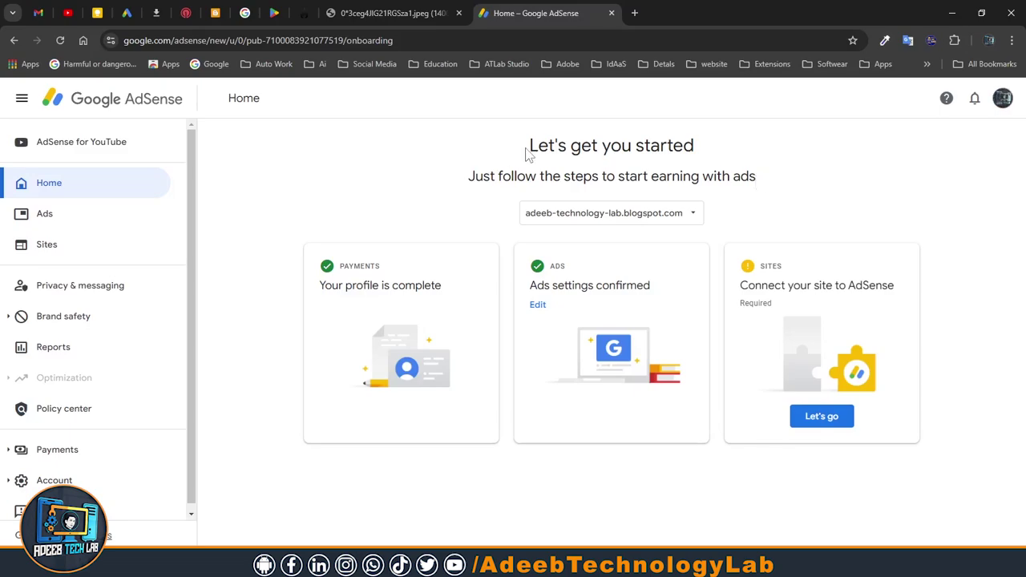
pyautogui.moveTo(502, 176); pyautogui.dragTo(783, 183)
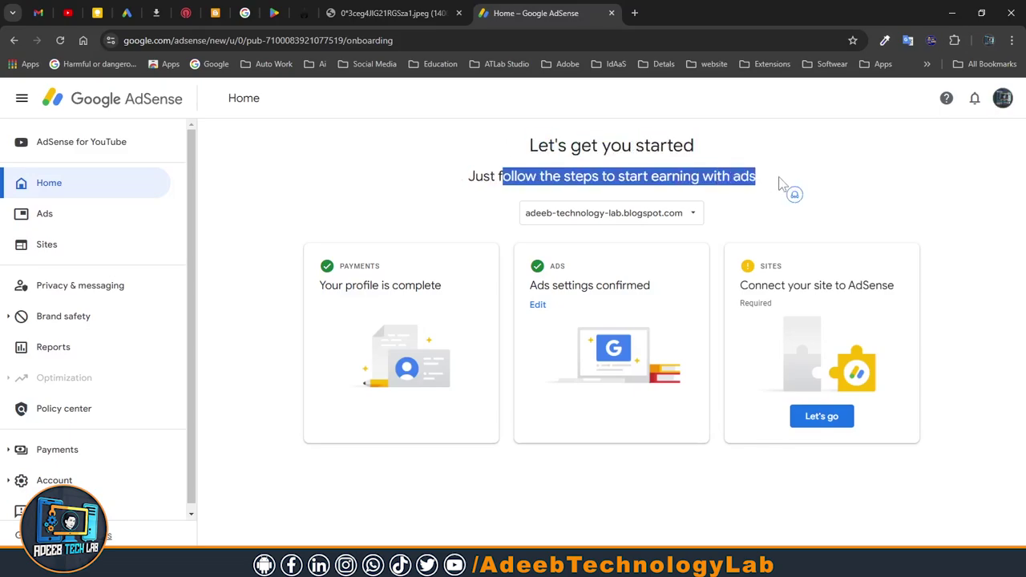
pyautogui.click(713, 155)
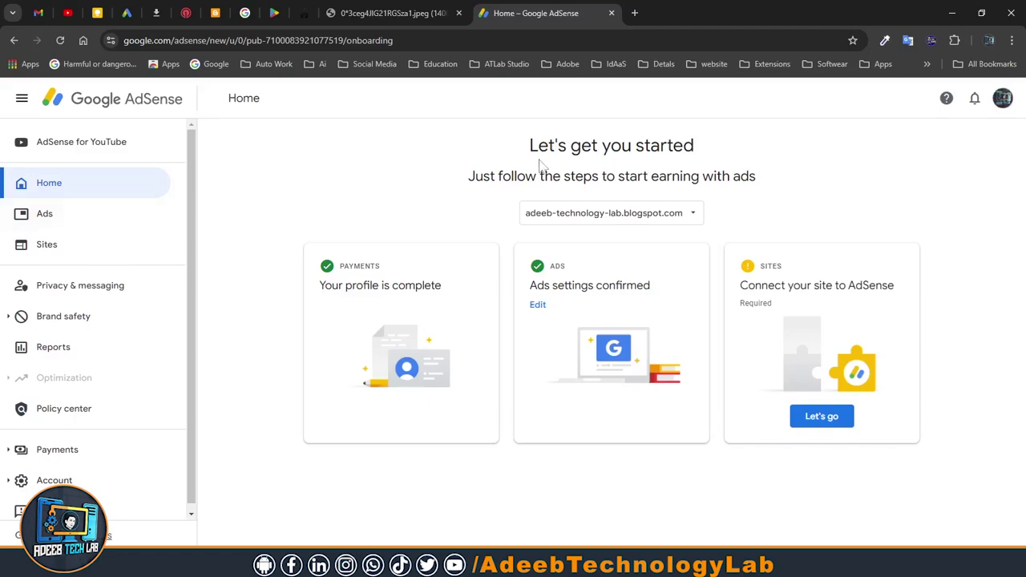
# Open AdSense for YouTube and examine the YouTube earnings balance, last payment and reports note
pyautogui.click(108, 148)
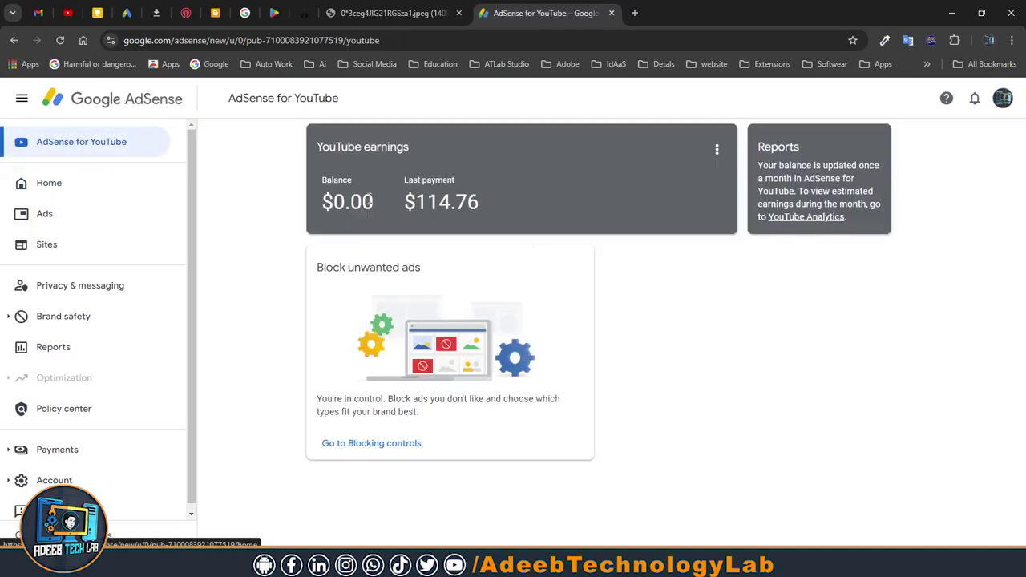
pyautogui.moveTo(323, 203); pyautogui.dragTo(376, 231)
pyautogui.moveTo(296, 158); pyautogui.dragTo(968, 141)
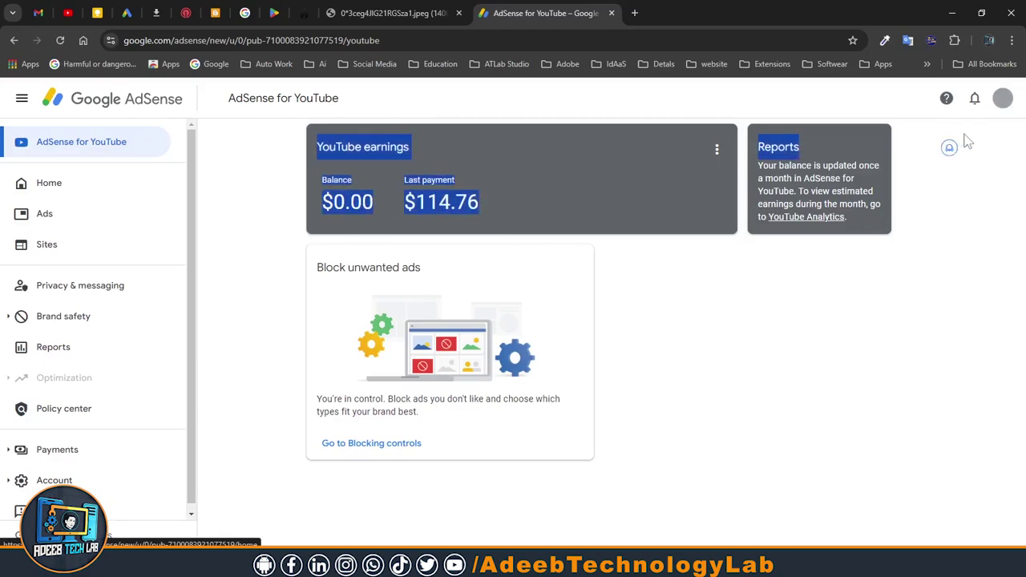
pyautogui.click(302, 205)
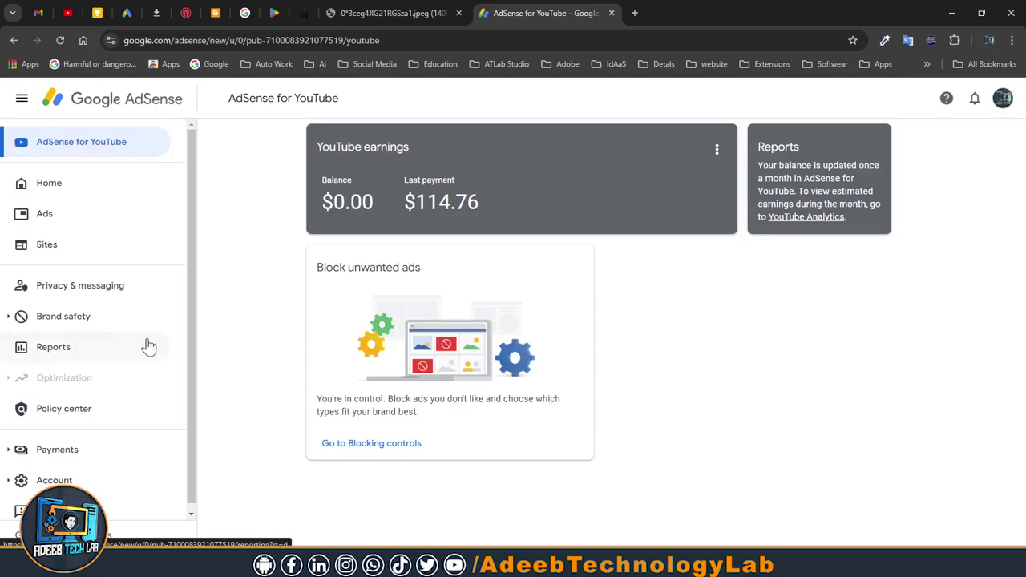
# Open the payments verification check and examine the address verification status
pyautogui.scroll(-1, 129, 401)
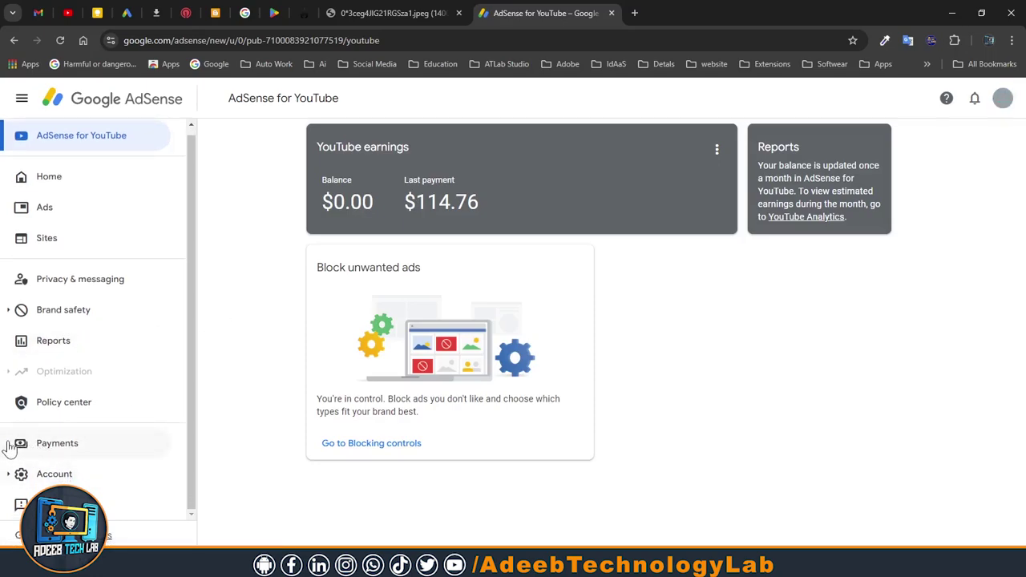
pyautogui.click(90, 443)
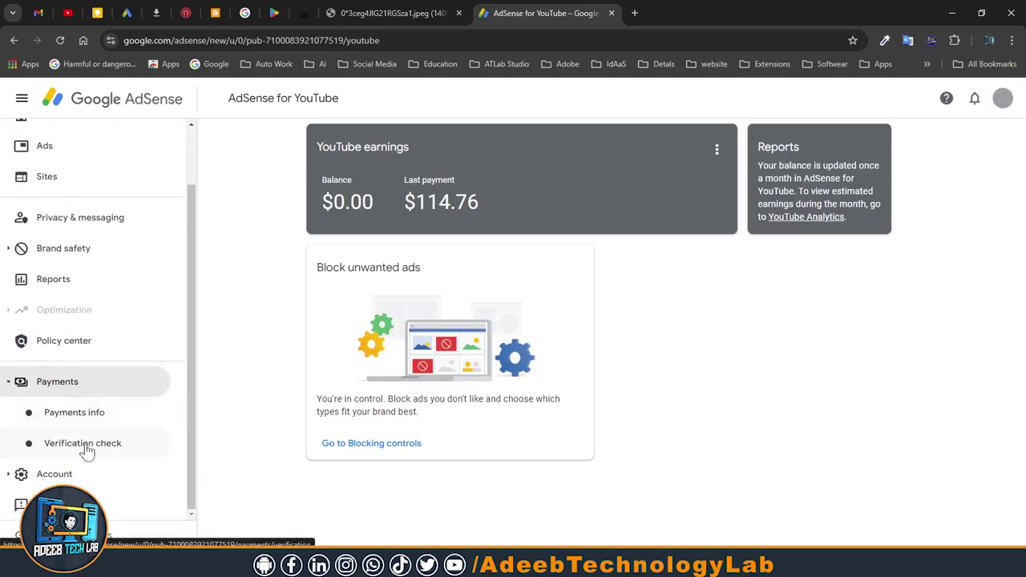
pyautogui.click(87, 446)
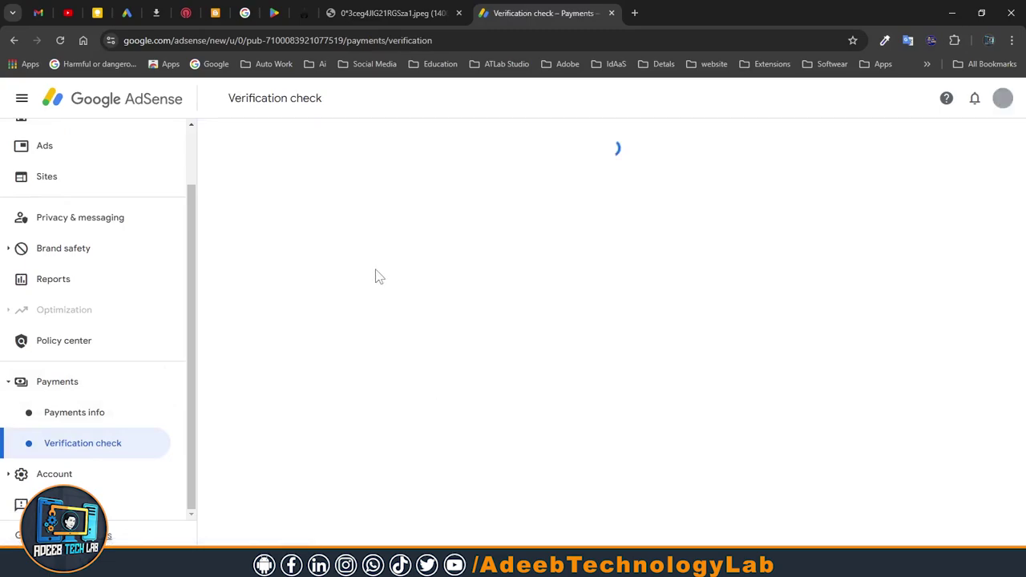
pyautogui.moveTo(334, 329); pyautogui.dragTo(524, 396)
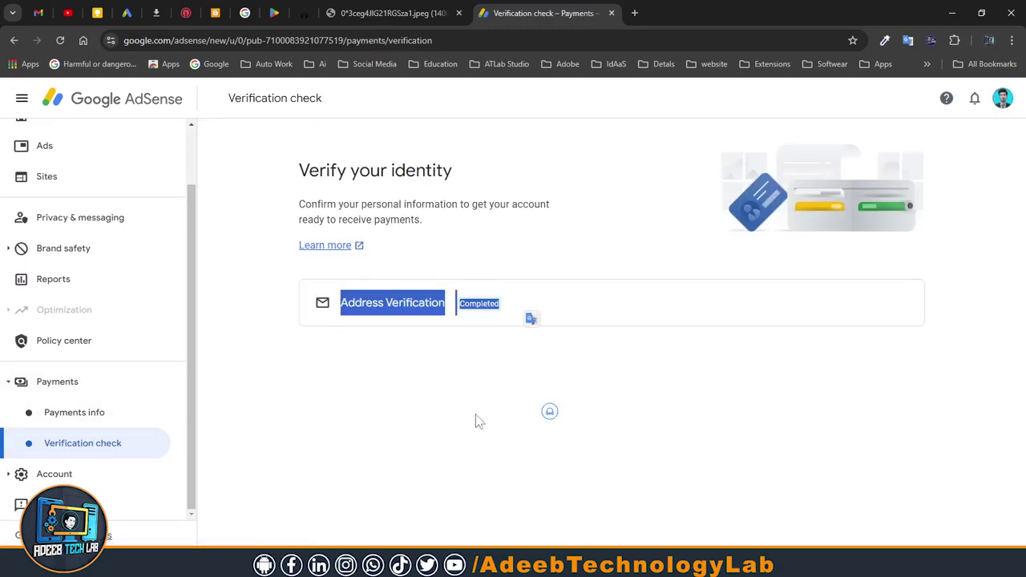
pyautogui.click(437, 387)
pyautogui.moveTo(340, 302); pyautogui.dragTo(566, 302)
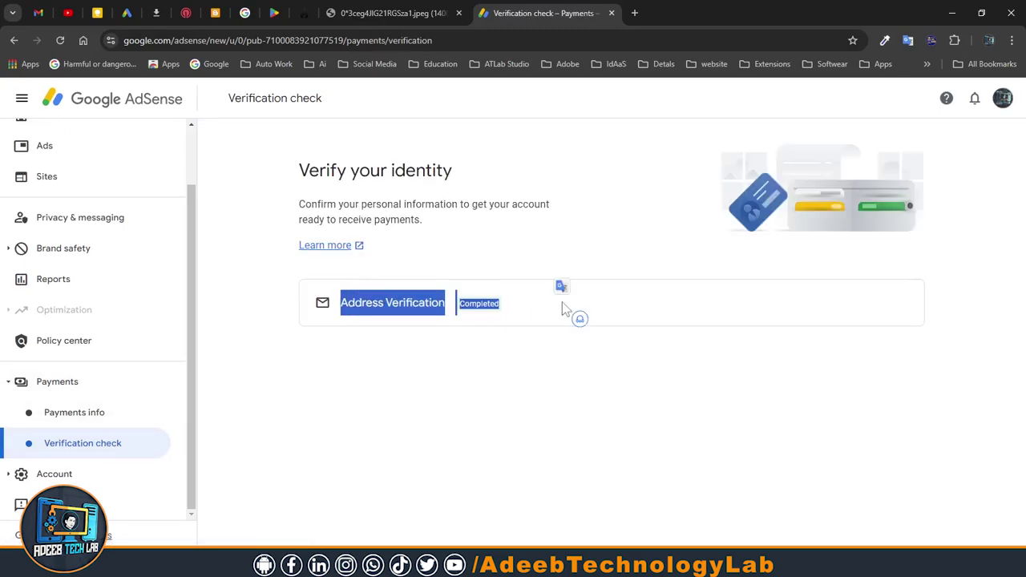
pyautogui.click(405, 367)
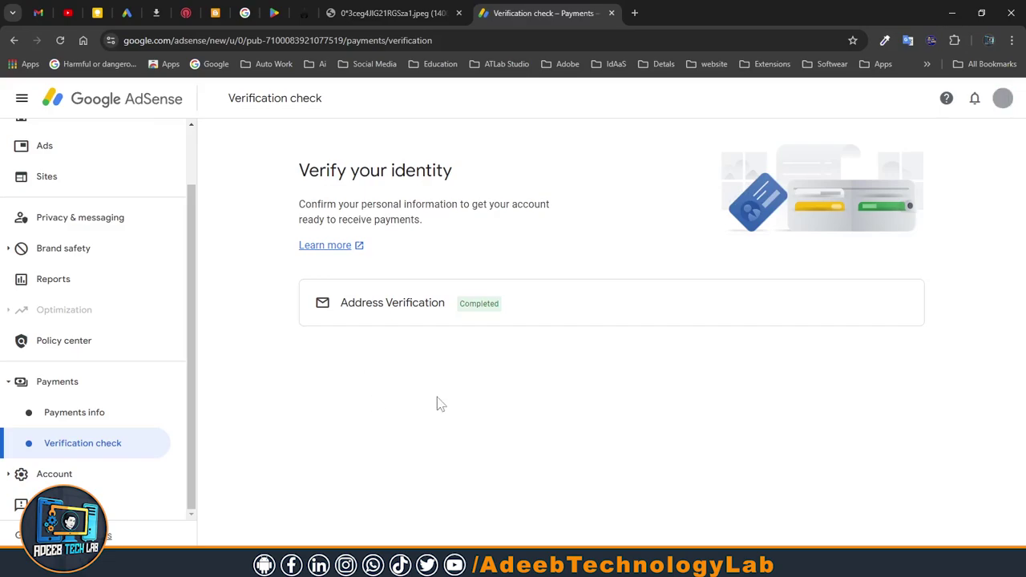
pyautogui.moveTo(453, 312); pyautogui.dragTo(509, 327)
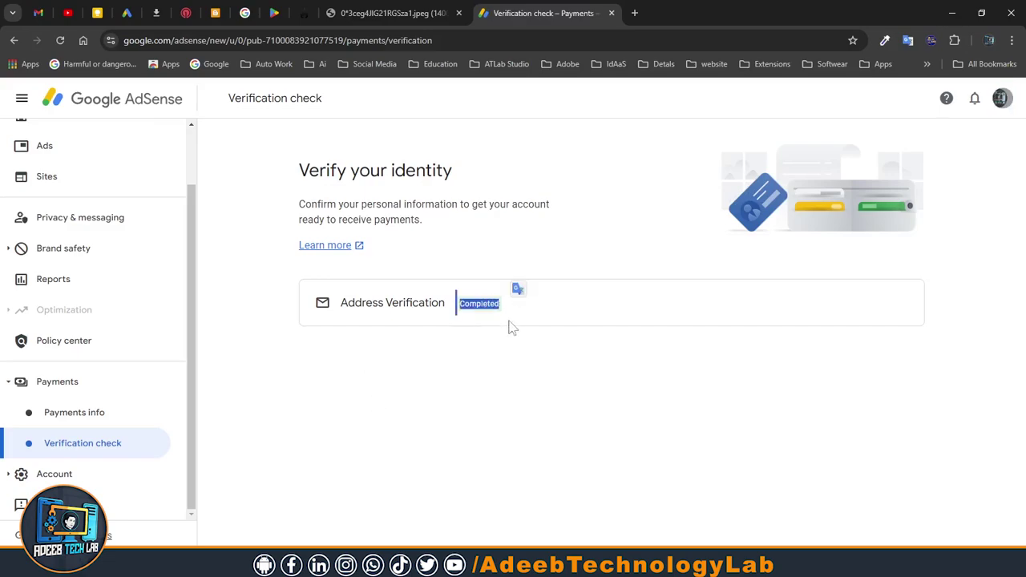
pyautogui.click(418, 392)
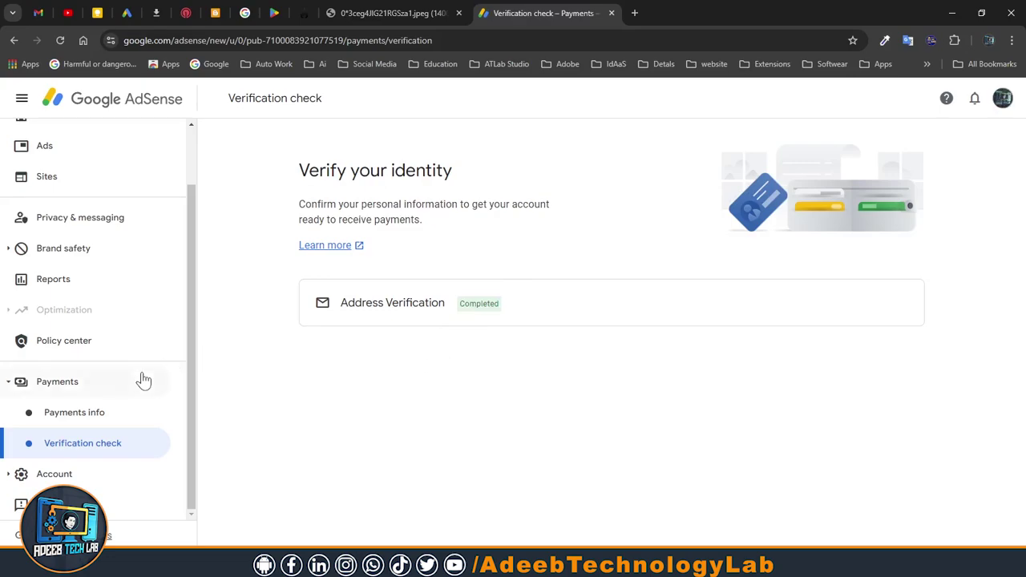
# Return to AdSense for YouTube and compare the last payment with the current balance
pyautogui.scroll(2, 140, 380)
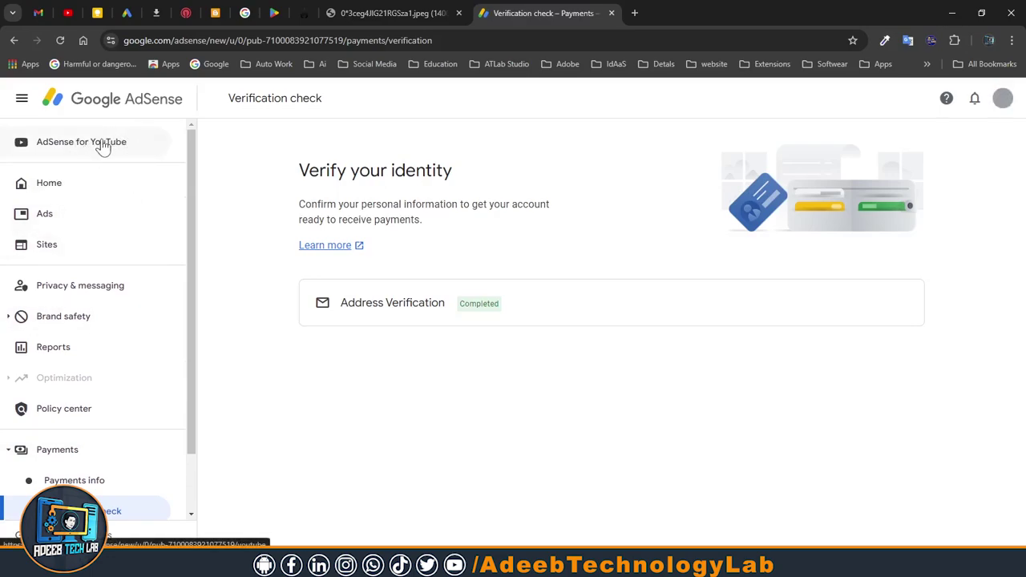
pyautogui.click(102, 144)
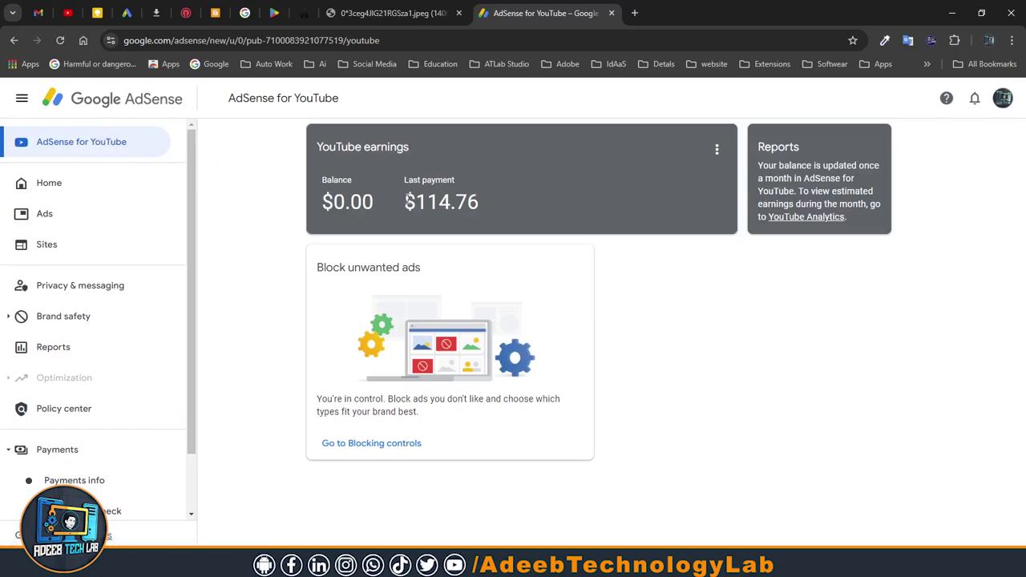
pyautogui.moveTo(408, 201); pyautogui.dragTo(491, 200)
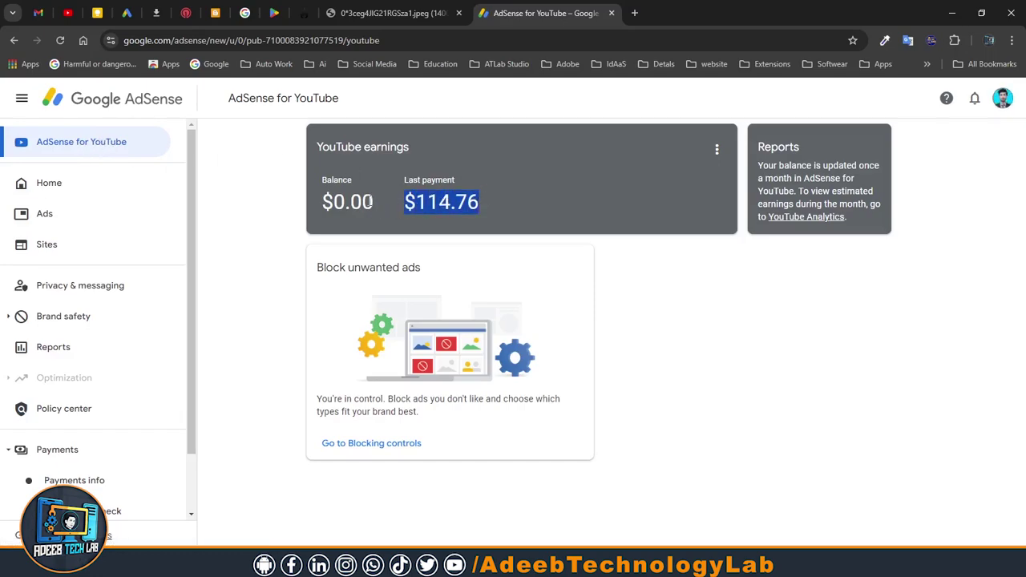
pyautogui.moveTo(319, 201); pyautogui.dragTo(375, 202)
pyautogui.click(517, 200)
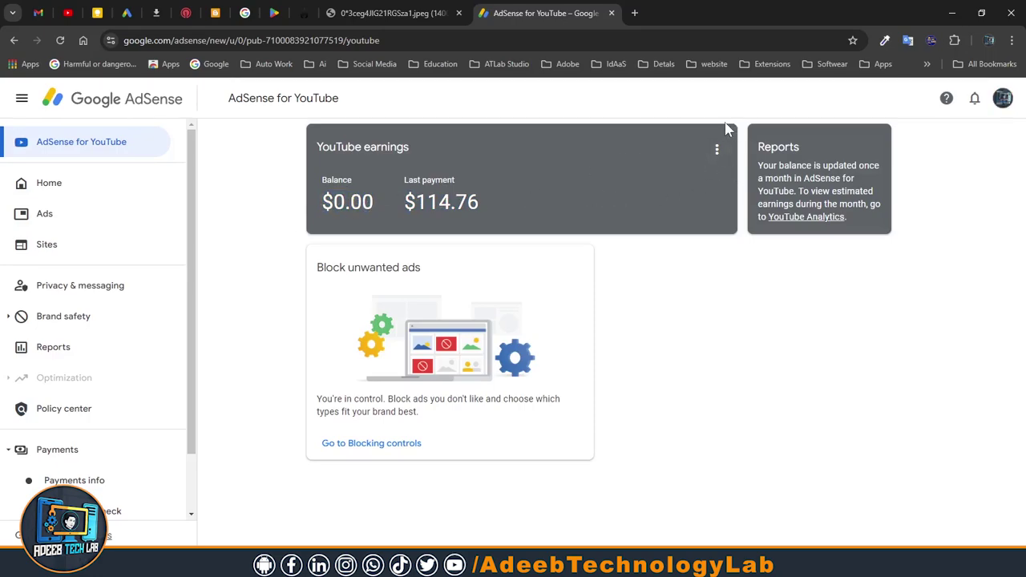
# View the payments for YouTube earnings and look over the earnings, transactions, payout and settings sections
pyautogui.click(717, 149)
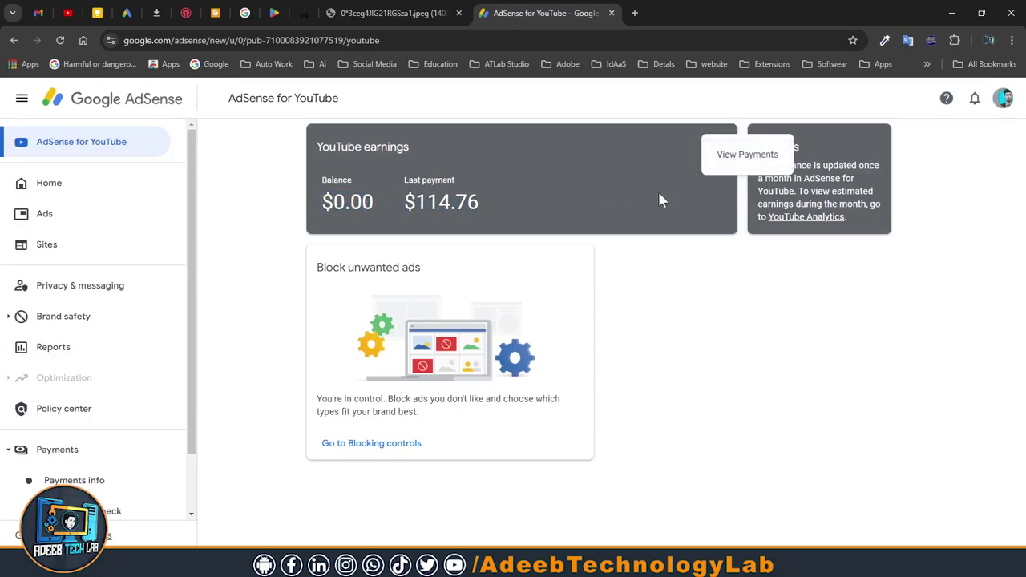
pyautogui.click(736, 157)
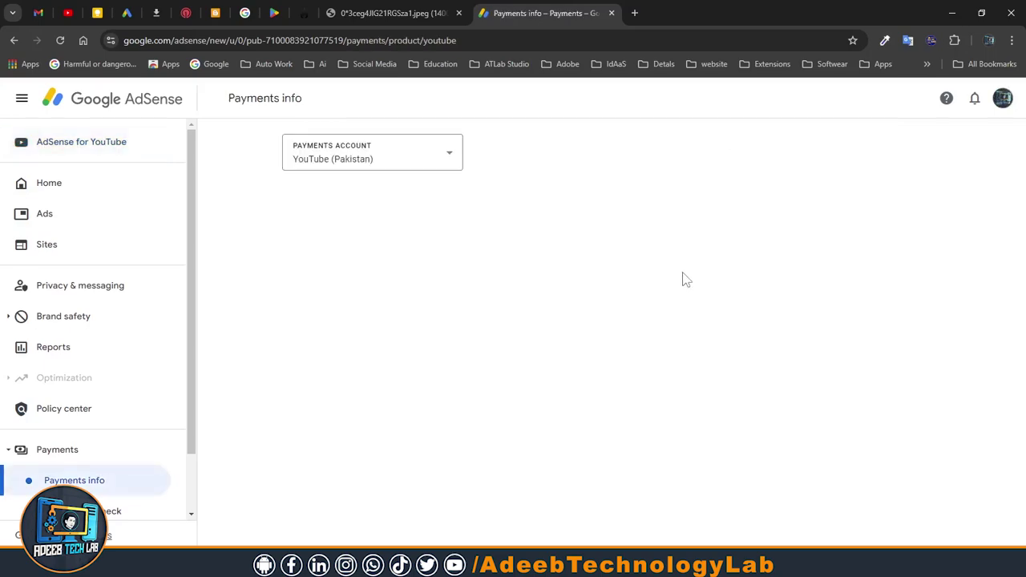
pyautogui.scroll(-5, 964, 297)
pyautogui.scroll(1, 974, 296)
pyautogui.scroll(-1, 980, 295)
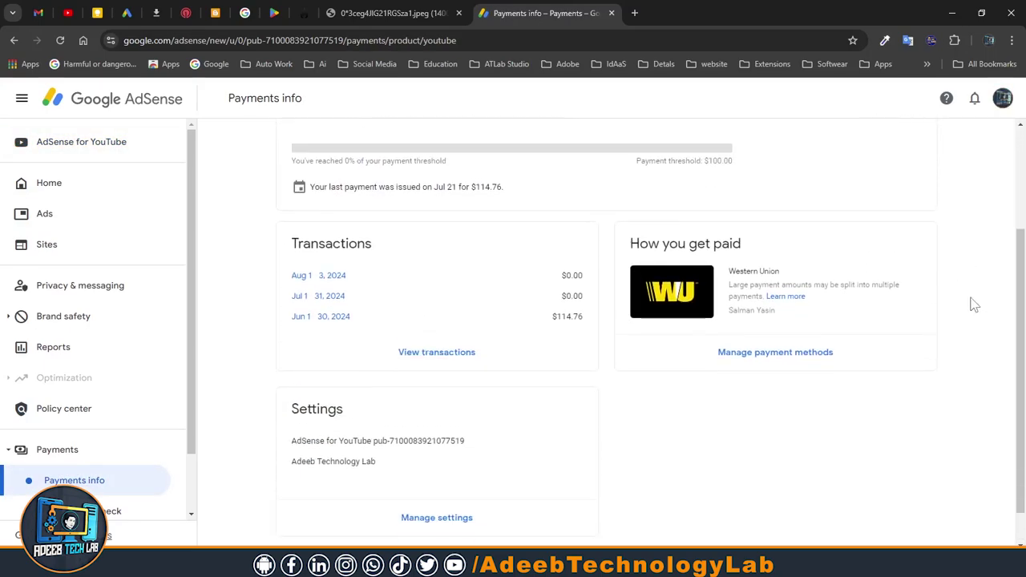
pyautogui.scroll(3, 625, 304)
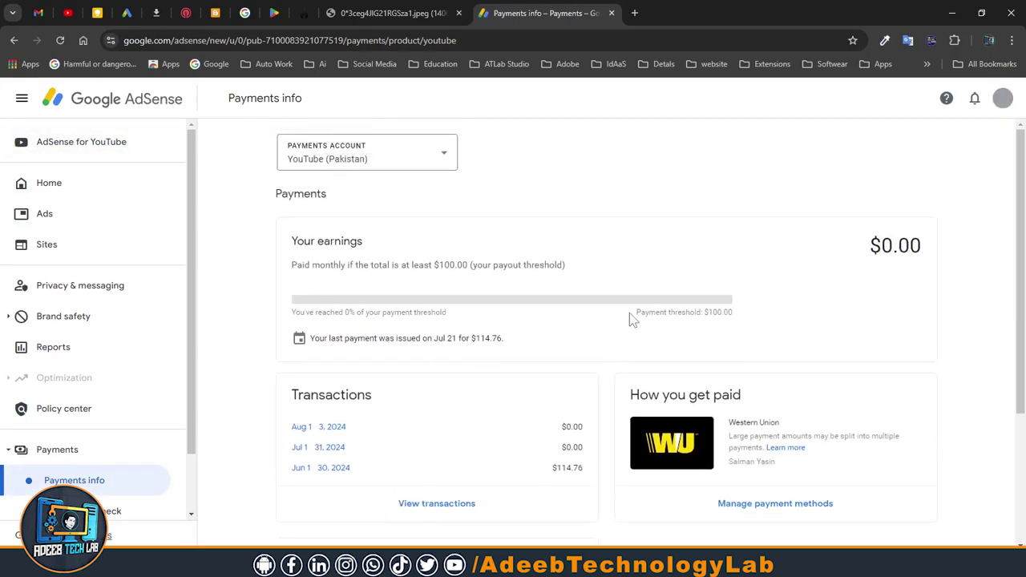
pyautogui.scroll(-1, 647, 313)
pyautogui.scroll(1, 646, 313)
# Examine the monthly payout threshold stated in the earnings summary
pyautogui.moveTo(292, 266); pyautogui.dragTo(561, 265)
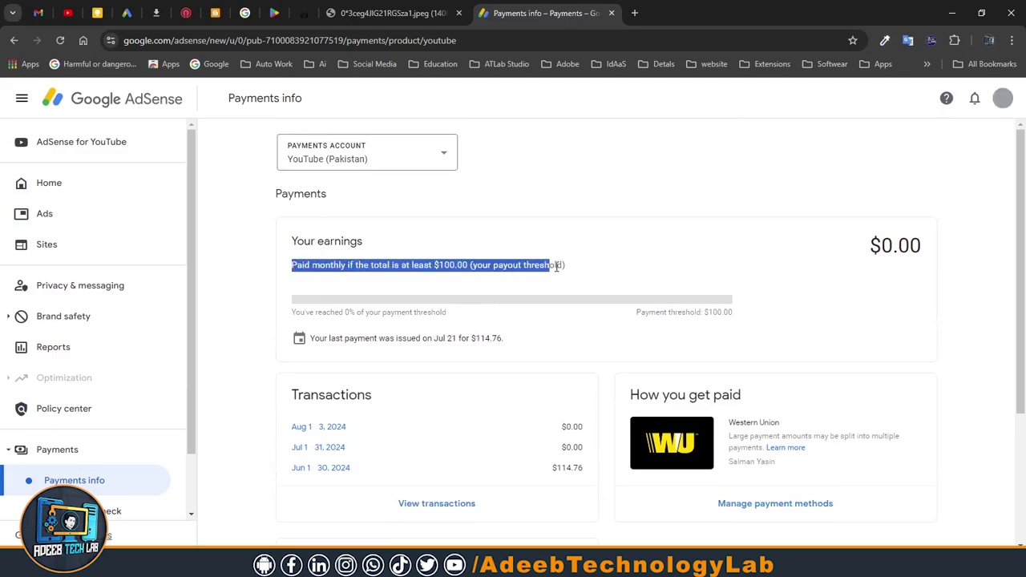
pyautogui.click(434, 266)
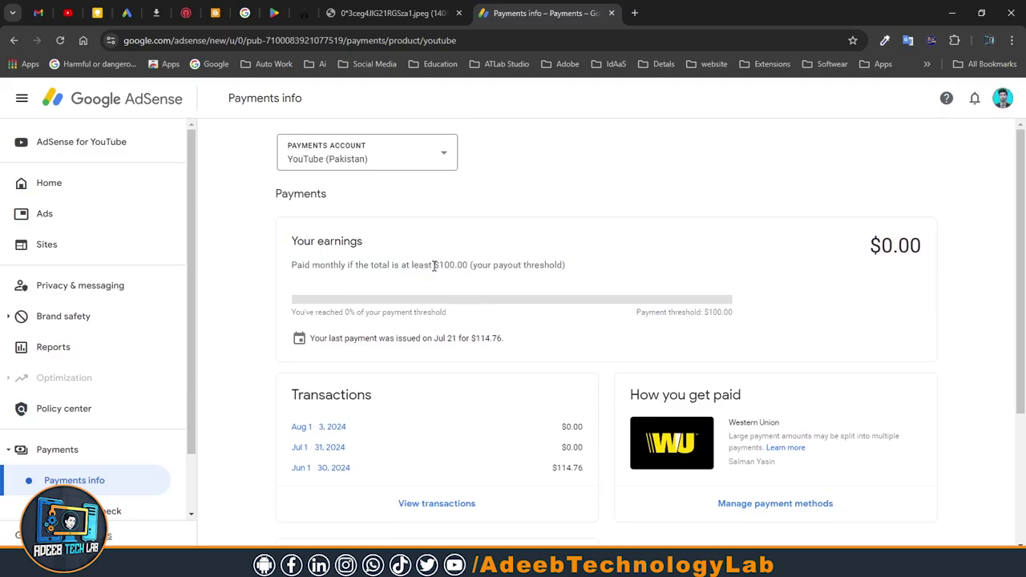
pyautogui.moveTo(436, 266); pyautogui.dragTo(468, 265)
pyautogui.click(440, 269)
# Open payment method management for the YouTube payments account and start adding a new payment method
pyautogui.scroll(-3, 499, 270)
pyautogui.scroll(2, 568, 278)
pyautogui.scroll(-1, 485, 309)
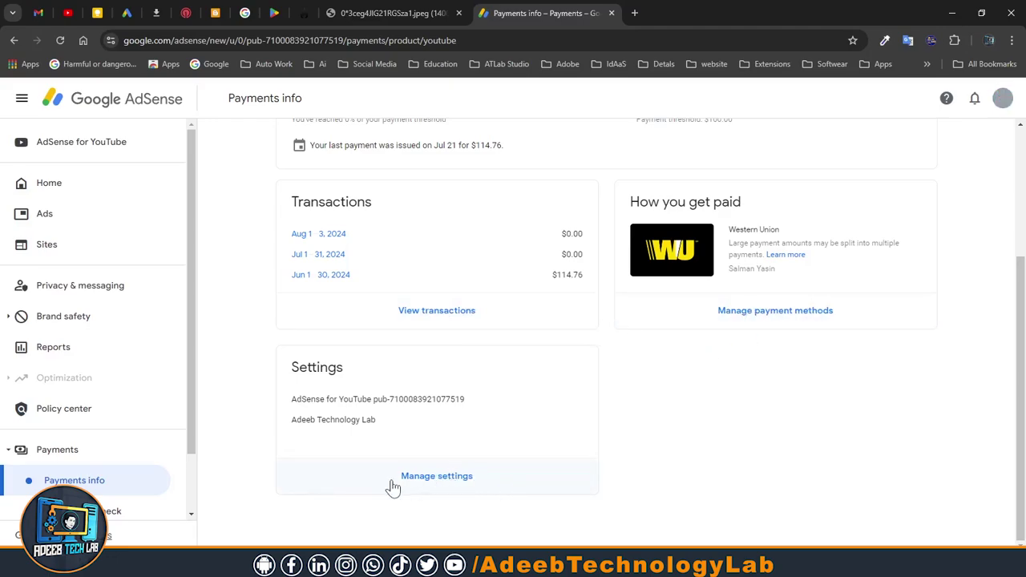
pyautogui.scroll(2, 541, 469)
pyautogui.scroll(-2, 541, 469)
pyautogui.click(741, 315)
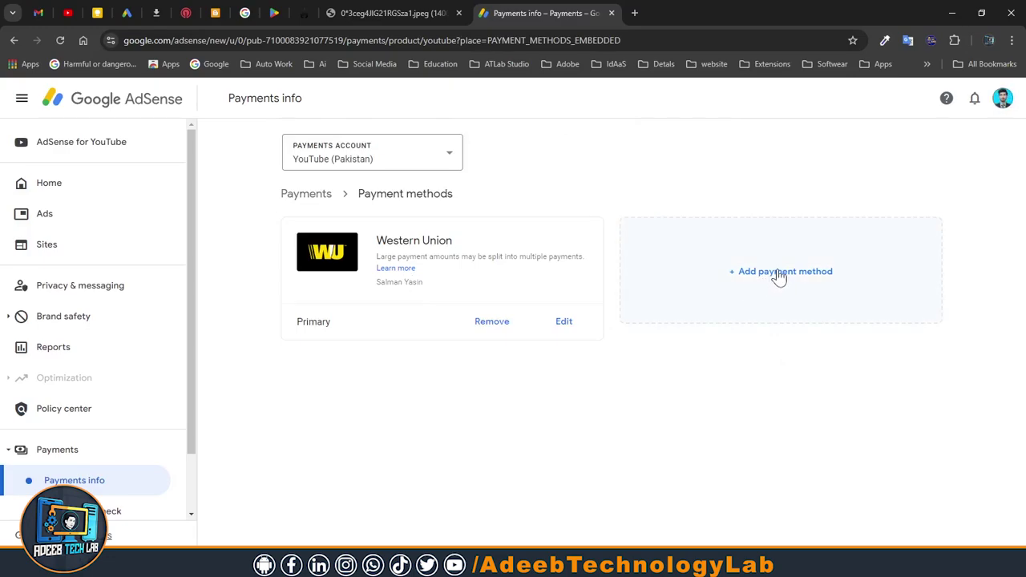
pyautogui.click(811, 280)
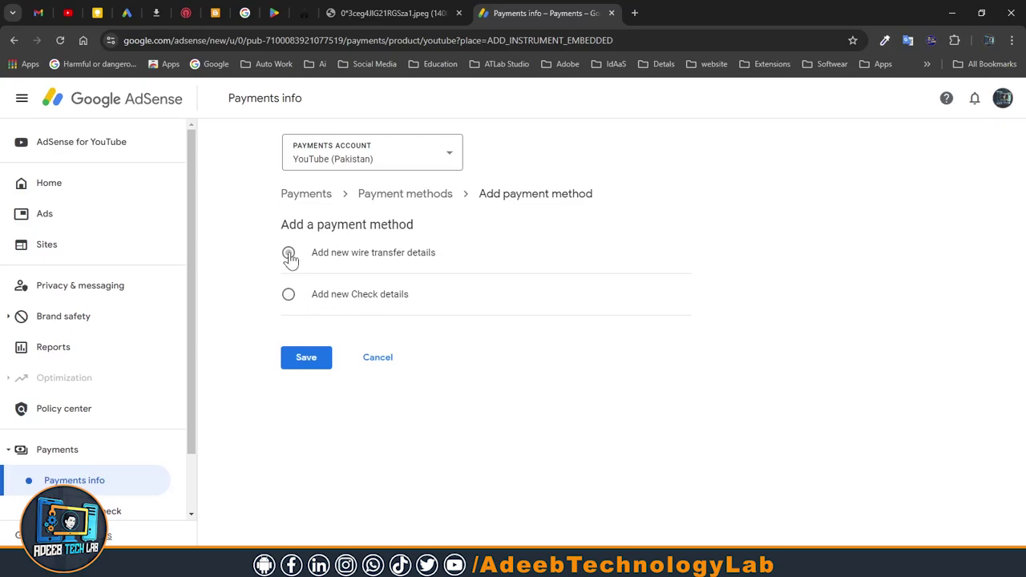
# Expand the new wire transfer details, examine the required bank account fields, and collapse the form again
pyautogui.click(353, 255)
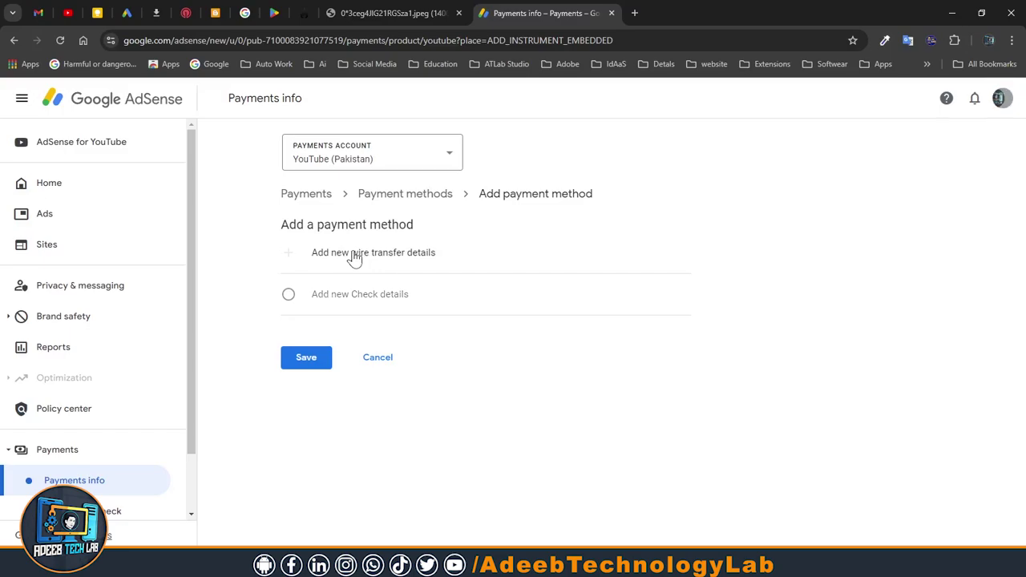
pyautogui.scroll(-2, 354, 301)
pyautogui.scroll(-2, 329, 233)
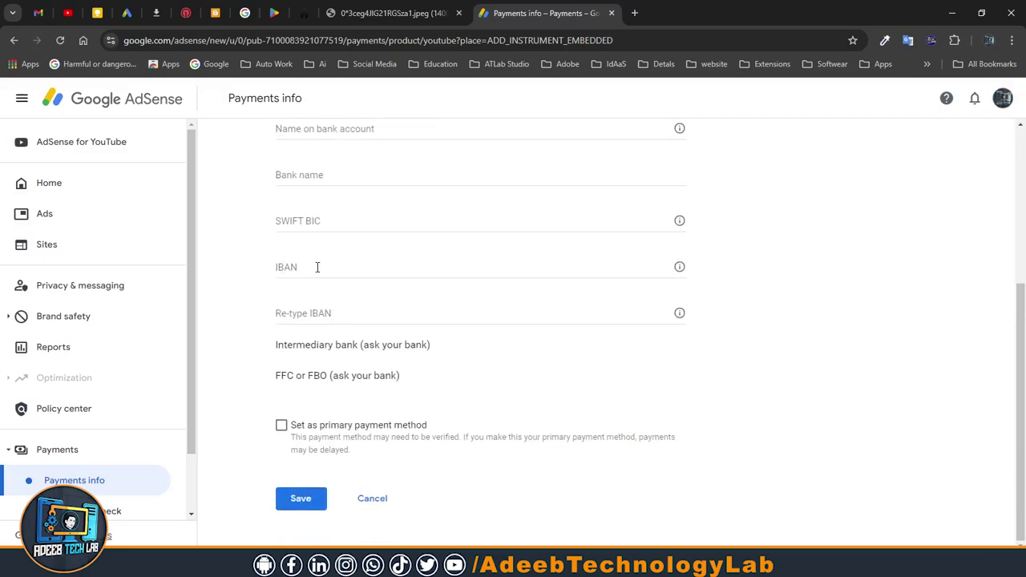
pyautogui.scroll(1, 296, 298)
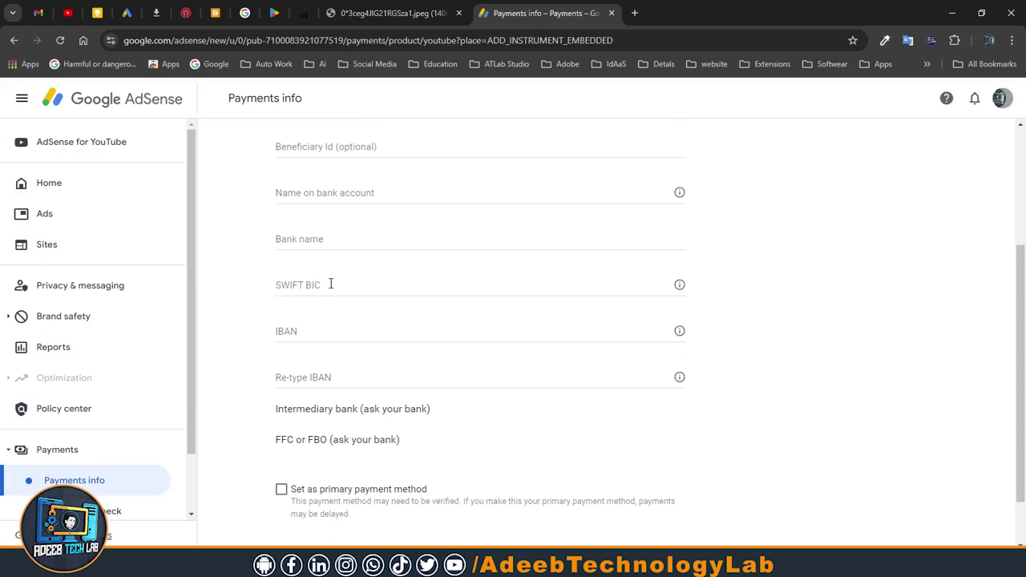
pyautogui.scroll(2, 330, 285)
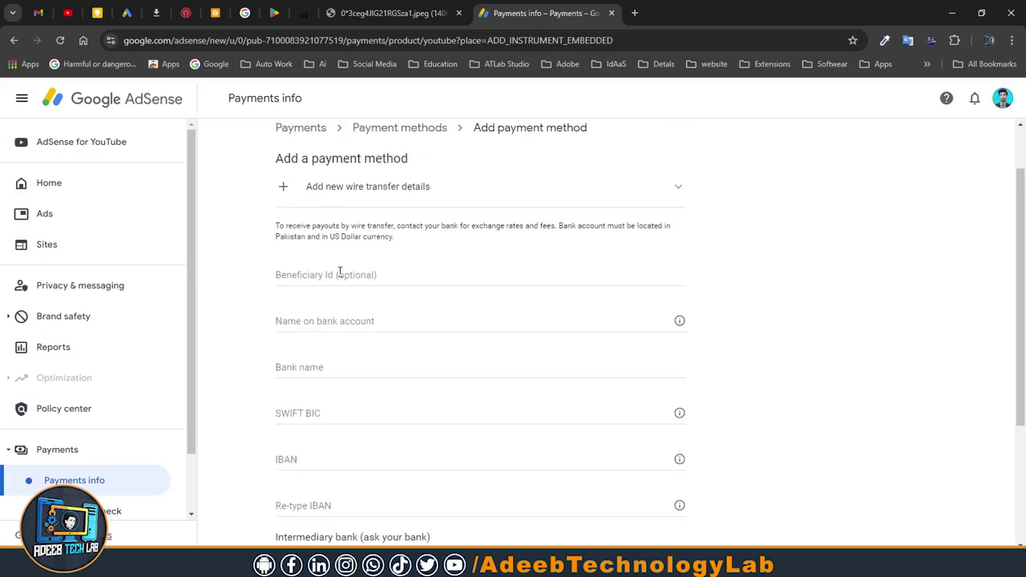
pyautogui.scroll(-1, 325, 284)
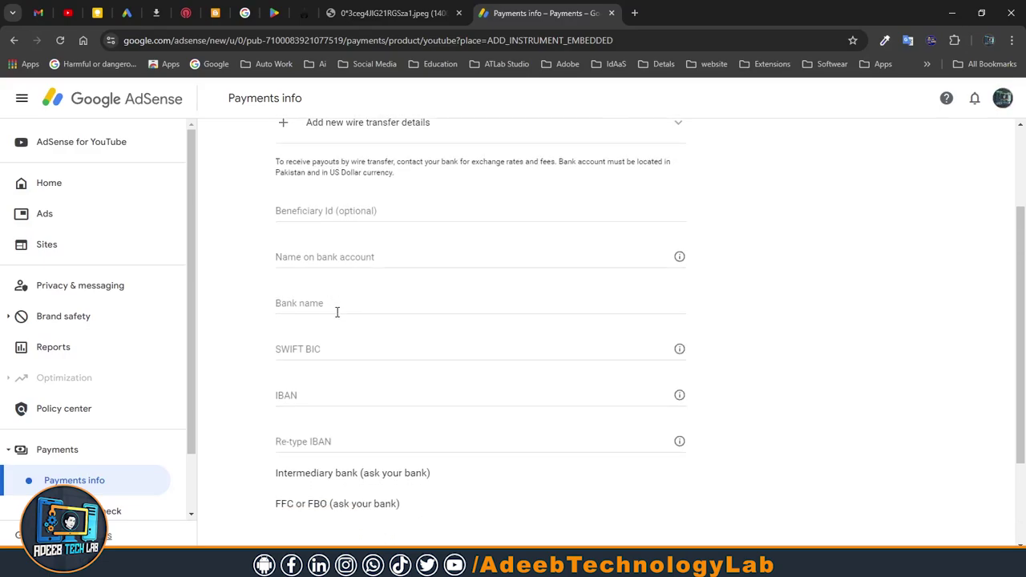
pyautogui.scroll(1, 337, 312)
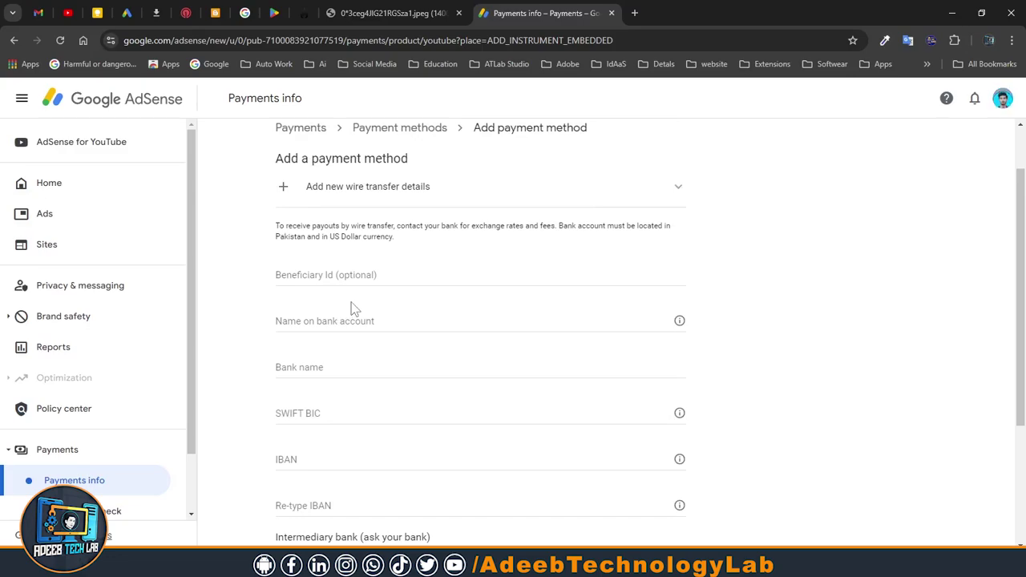
pyautogui.click(391, 196)
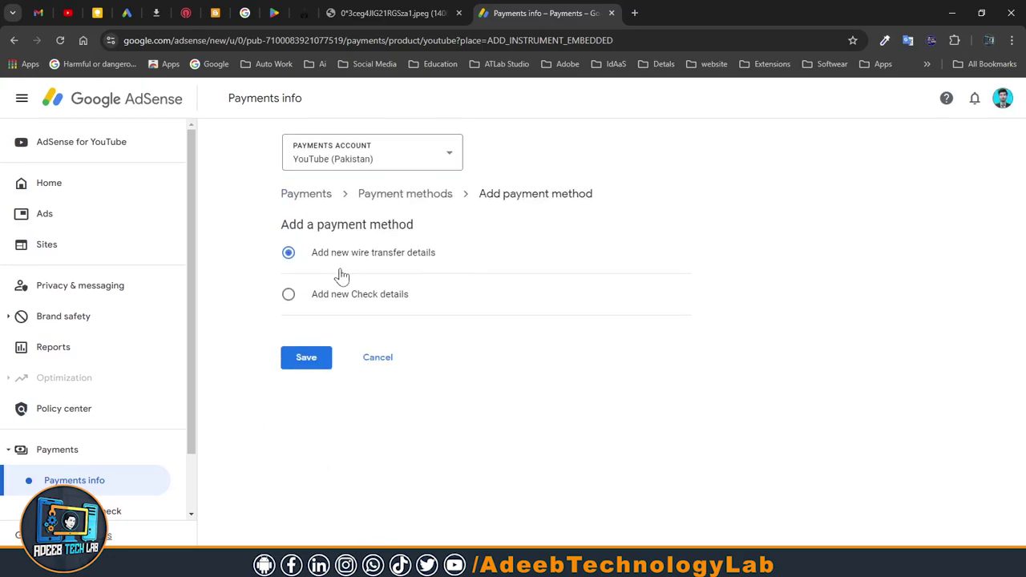
# Cancel adding a payment method, examine the primary Western Union method, and return to the payments overview
pyautogui.click(382, 365)
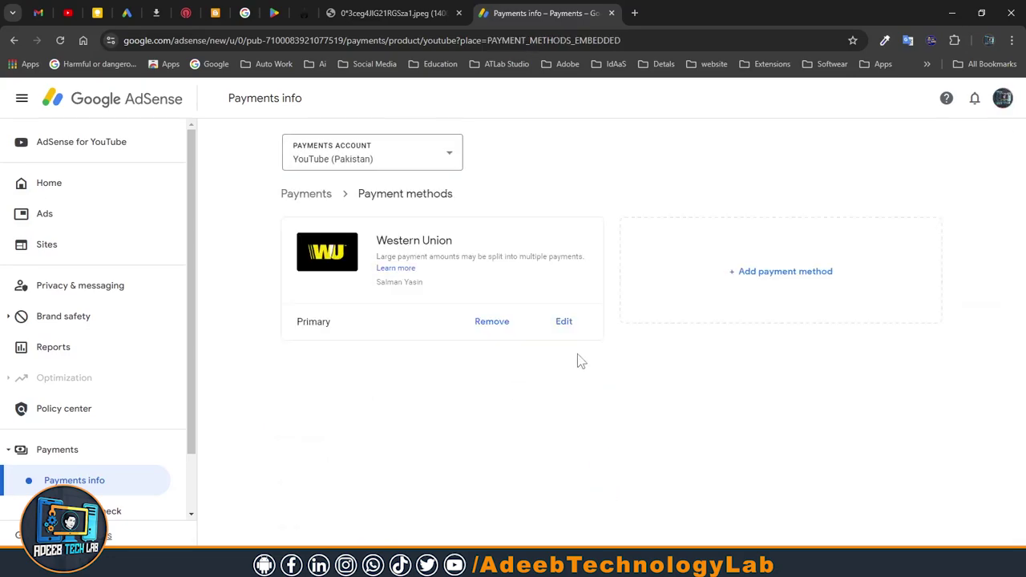
pyautogui.moveTo(377, 238); pyautogui.dragTo(483, 245)
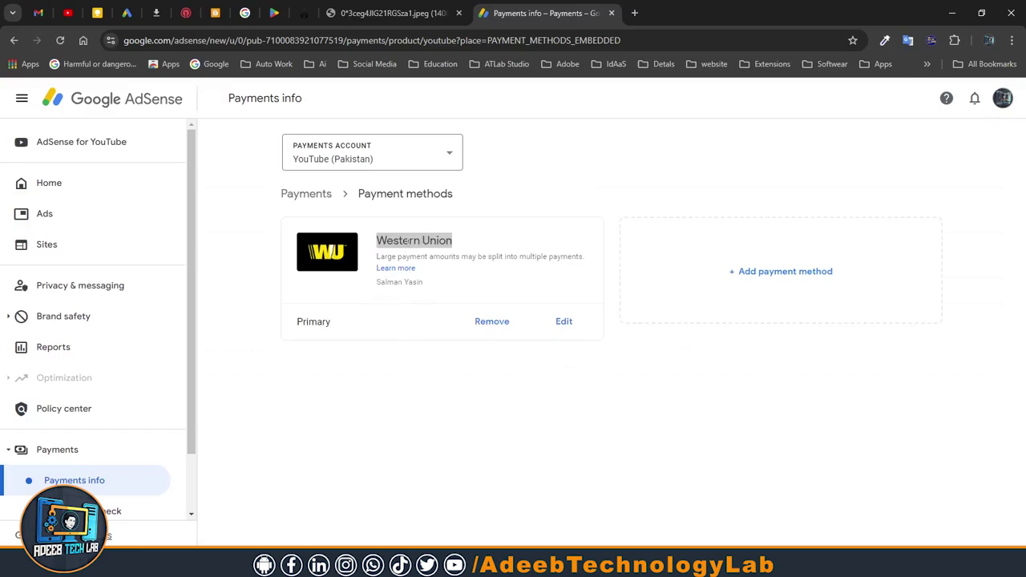
pyautogui.click(545, 427)
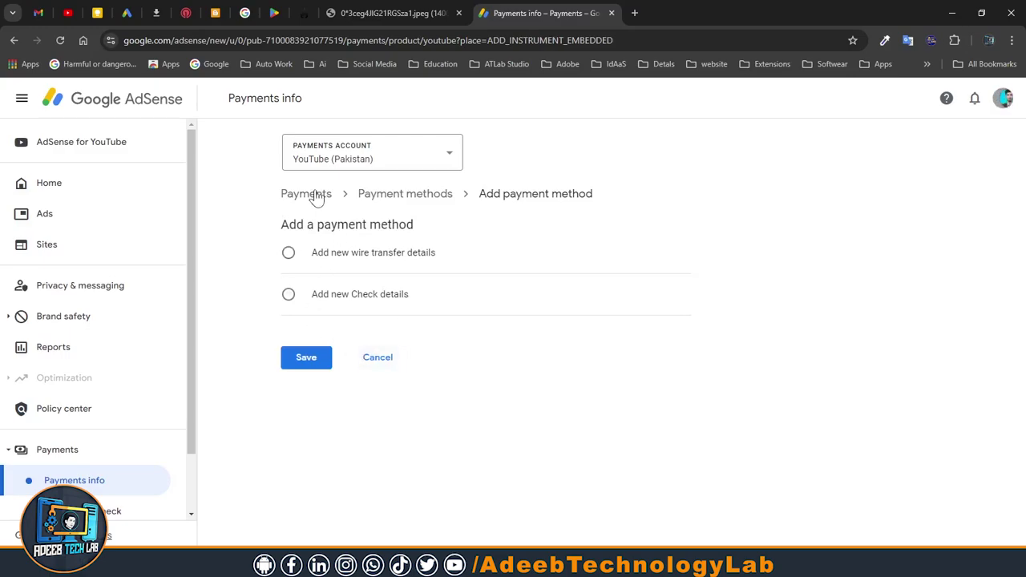
pyautogui.click(13, 40)
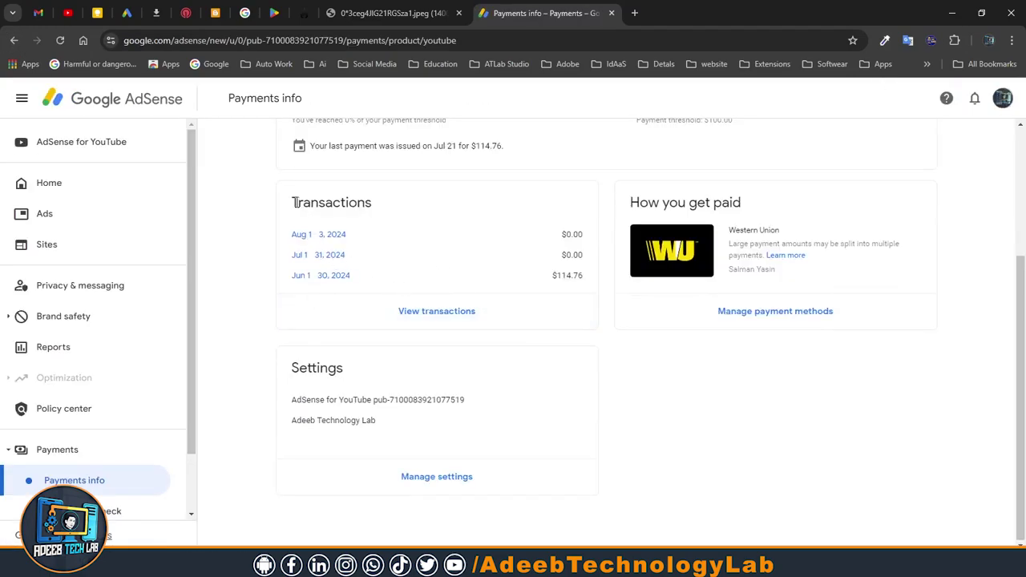
# View the YouTube account's transactions, open the July 21, 2024 payment receipt, examine its payment method, and return to the transactions
pyautogui.moveTo(292, 202); pyautogui.dragTo(399, 209)
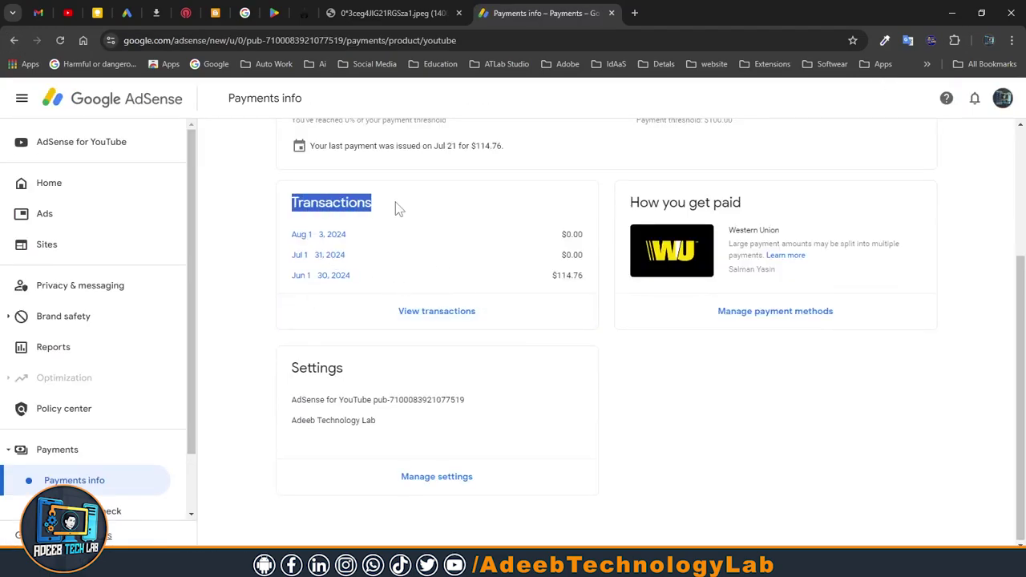
pyautogui.click(395, 186)
pyautogui.click(446, 320)
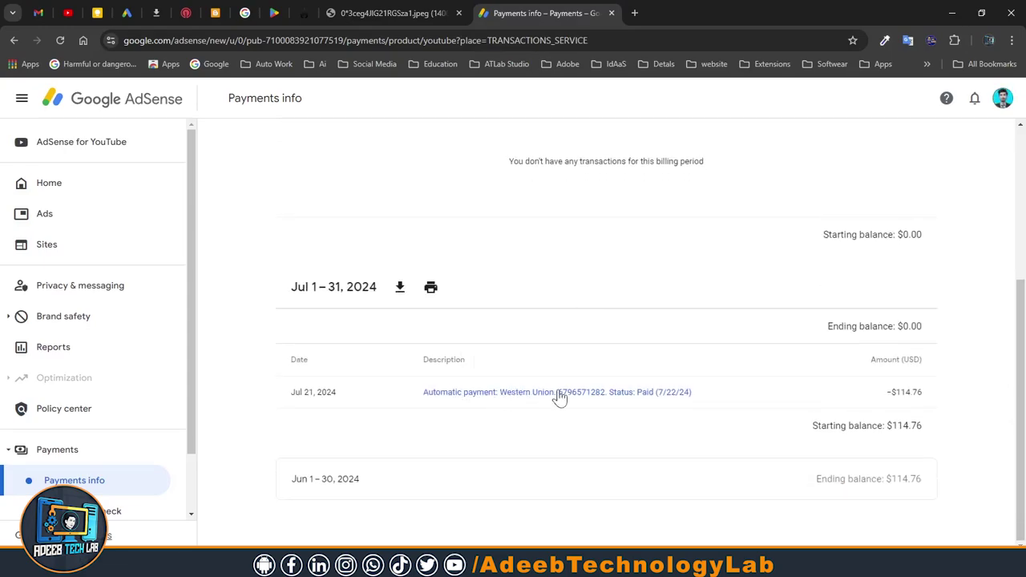
pyautogui.click(563, 393)
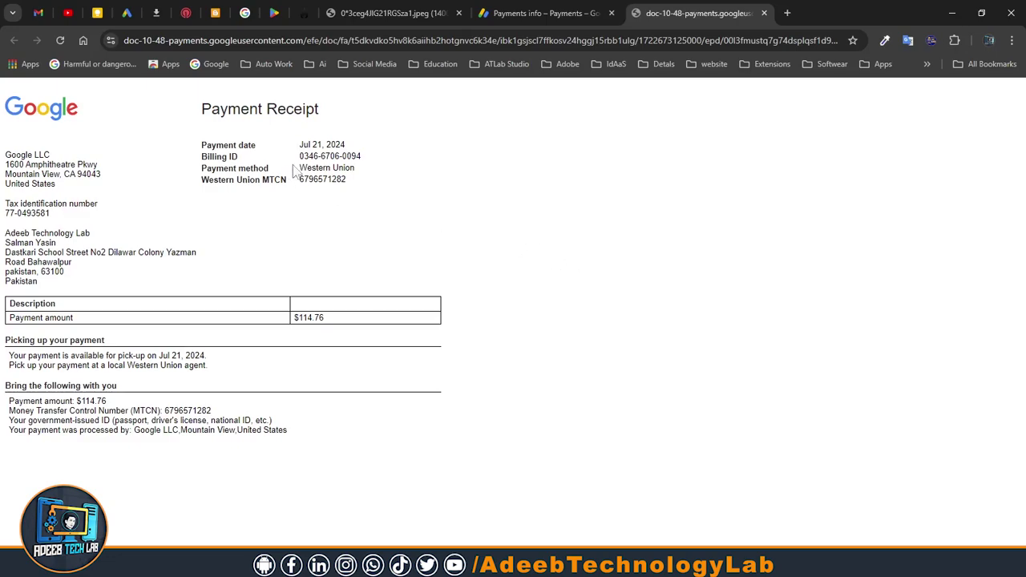
pyautogui.moveTo(299, 168); pyautogui.dragTo(359, 175)
pyautogui.click(570, 165)
pyautogui.click(538, 12)
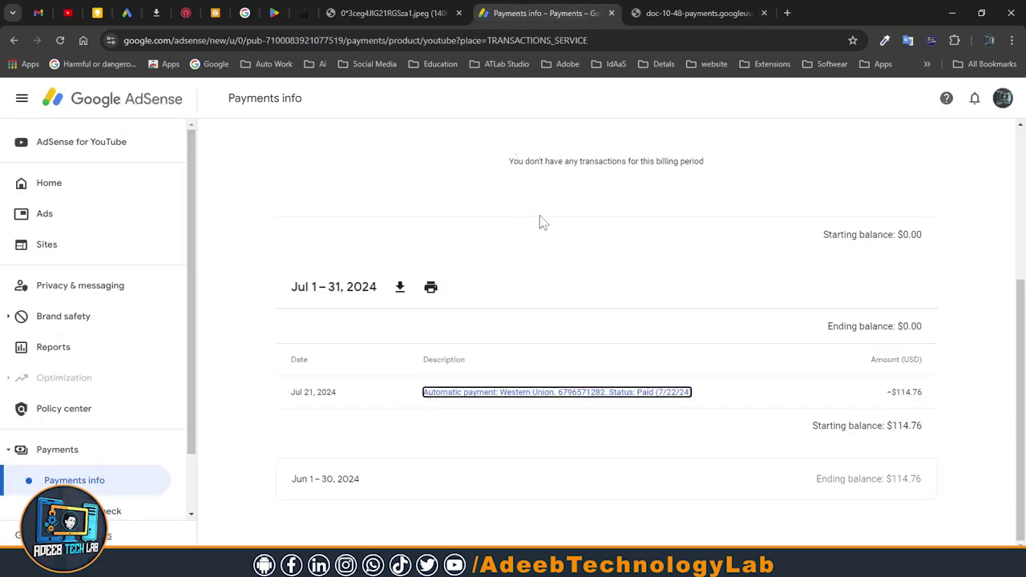
# Return to the payments overview and open the settings management page for the YouTube payments account
pyautogui.scroll(3, 568, 172)
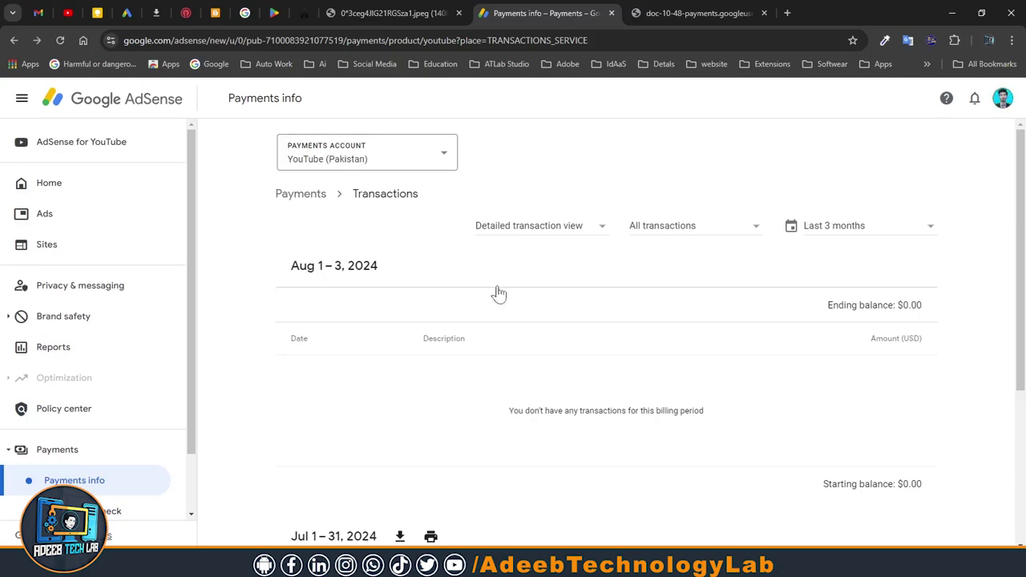
pyautogui.click(301, 193)
pyautogui.scroll(-3, 461, 320)
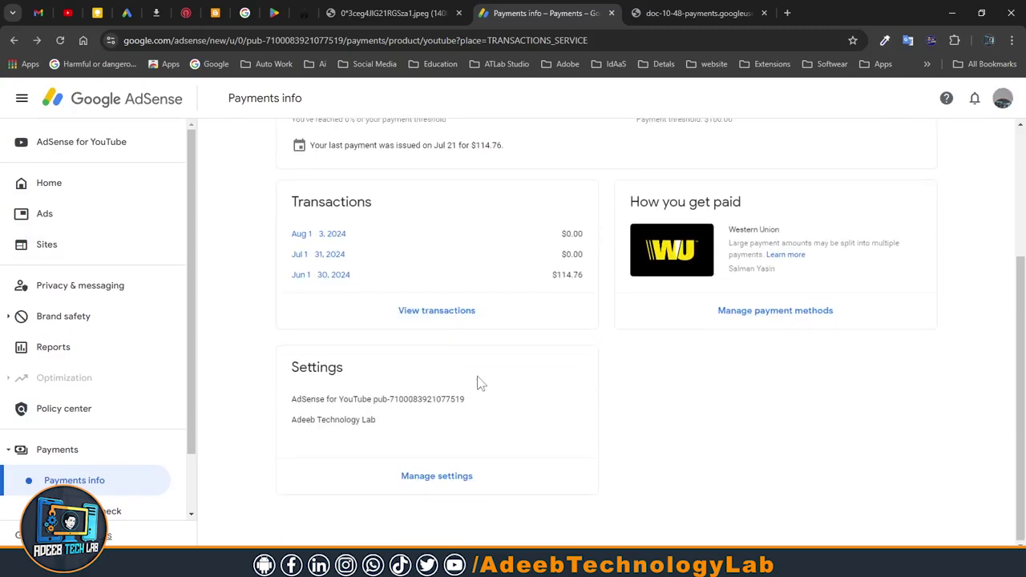
pyautogui.click(454, 480)
# Examine the payment schedule, payments profile, organization details, tax info and payments contacts in the account settings
pyautogui.scroll(-4, 441, 273)
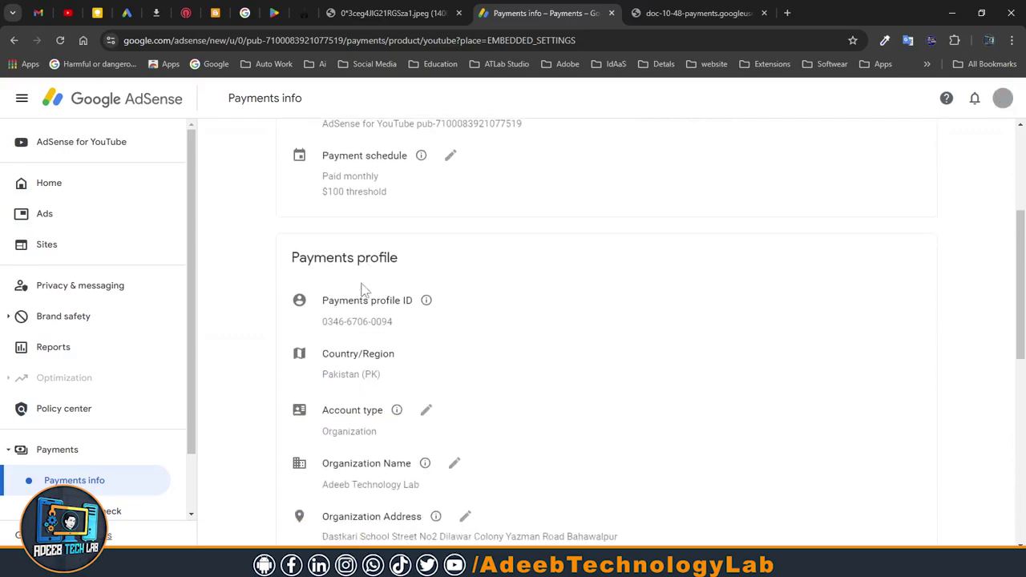
pyautogui.scroll(-2, 449, 240)
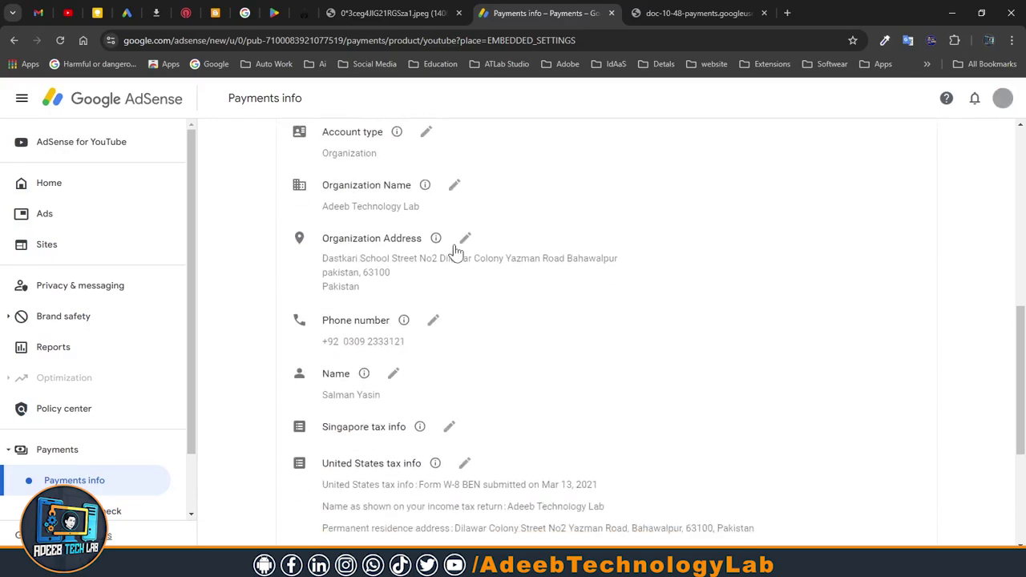
pyautogui.scroll(1, 438, 269)
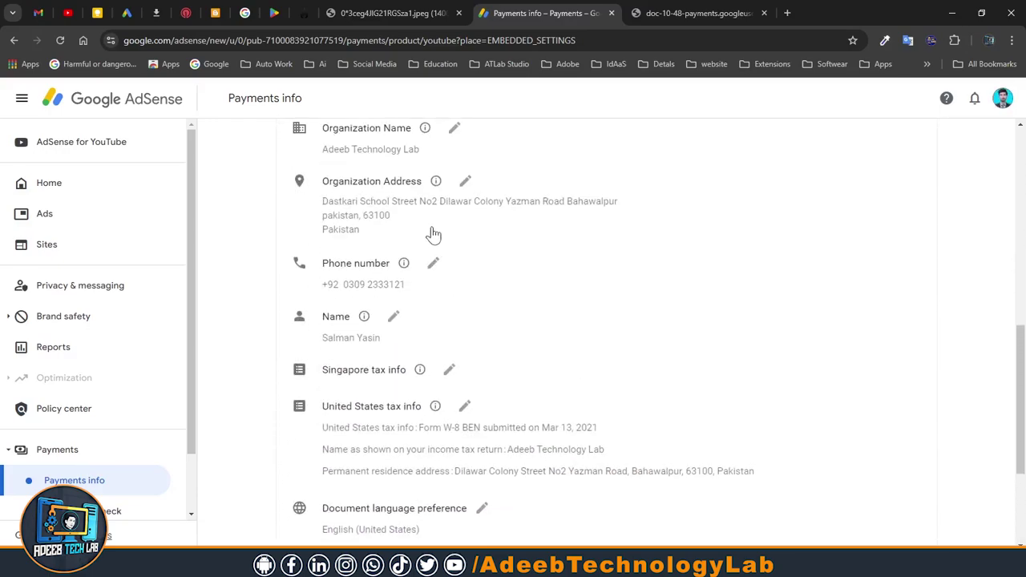
pyautogui.scroll(-3, 436, 259)
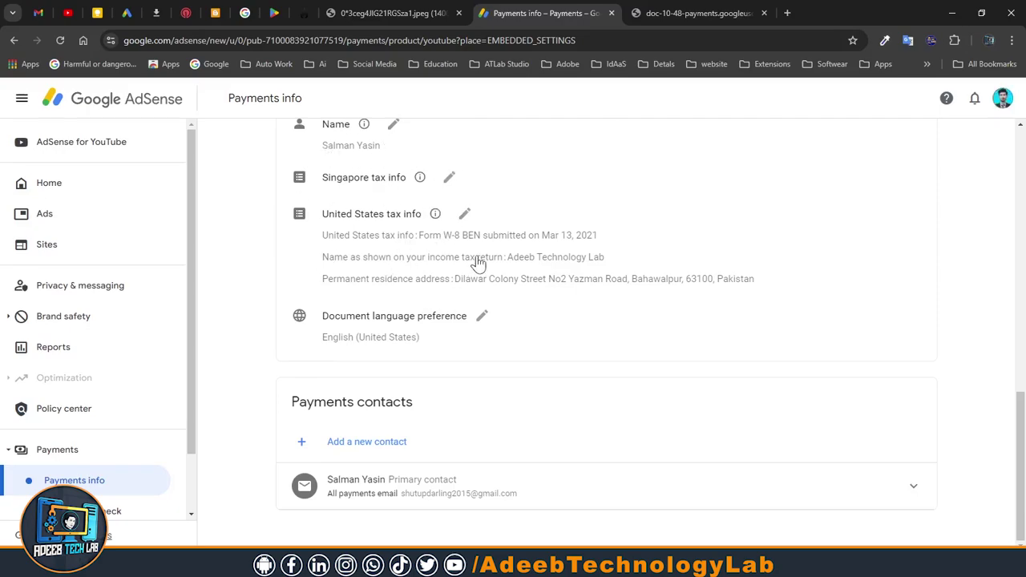
pyautogui.scroll(9, 477, 258)
pyautogui.scroll(-8, 476, 262)
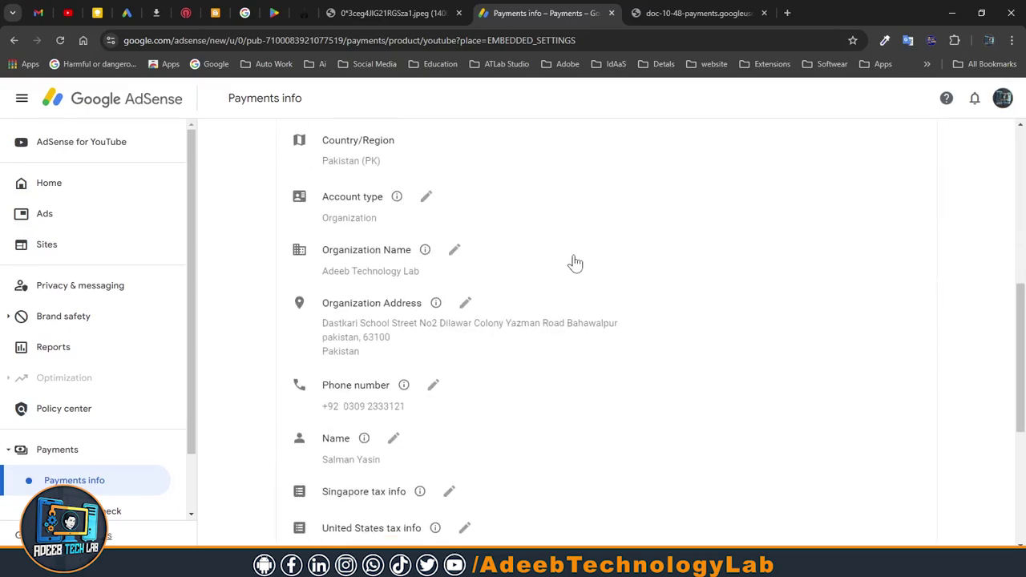
pyautogui.scroll(4, 465, 244)
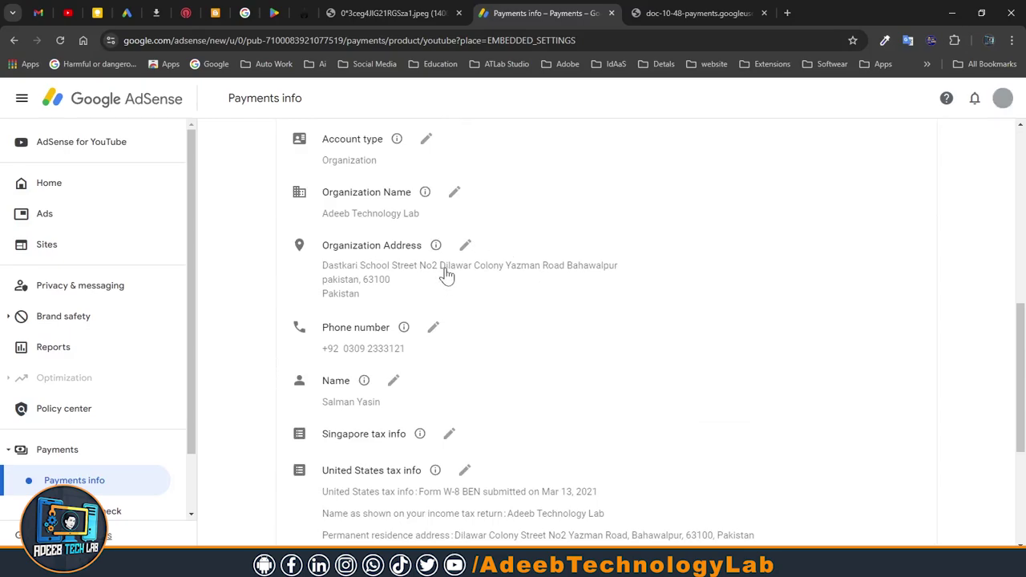
# Open the organization address for editing, leave it without changes, and look over the payments overview again
pyautogui.click(445, 272)
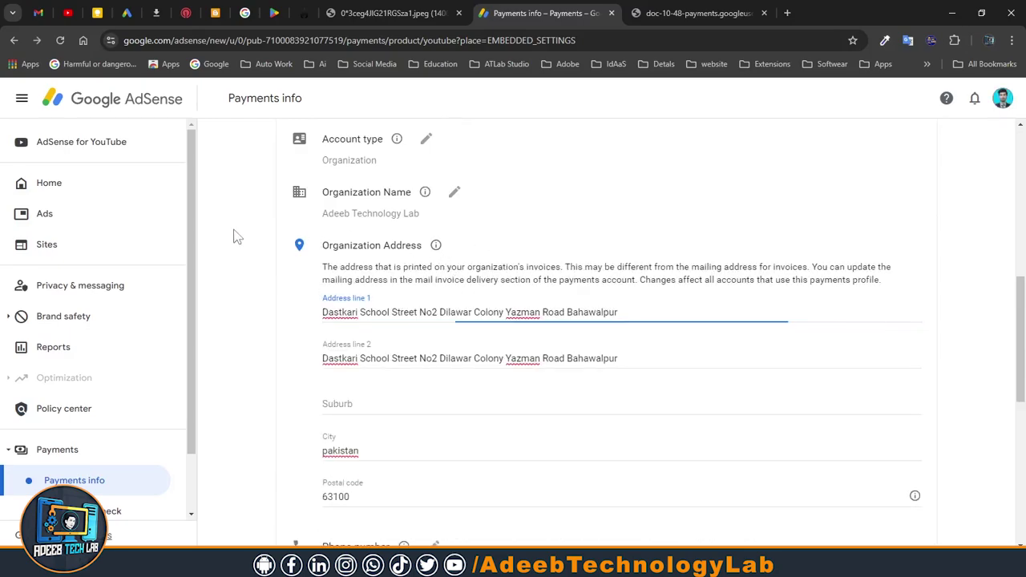
pyautogui.hotkey('alt', 'Left')
pyautogui.hotkey('alt', 'Left')
pyautogui.scroll(-3, 770, 360)
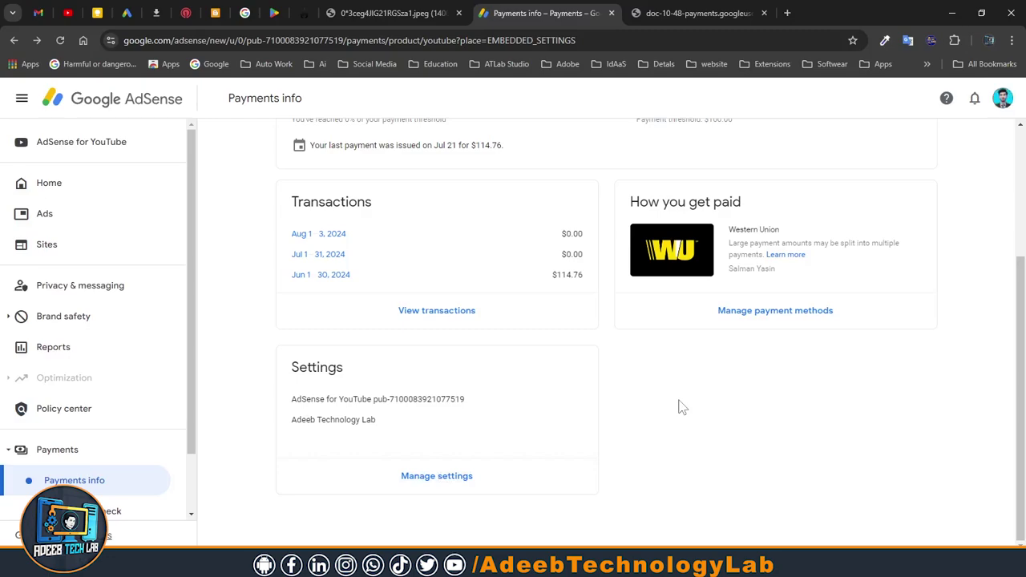
pyautogui.scroll(2, 598, 325)
pyautogui.scroll(-3, 609, 332)
pyautogui.scroll(3, 694, 378)
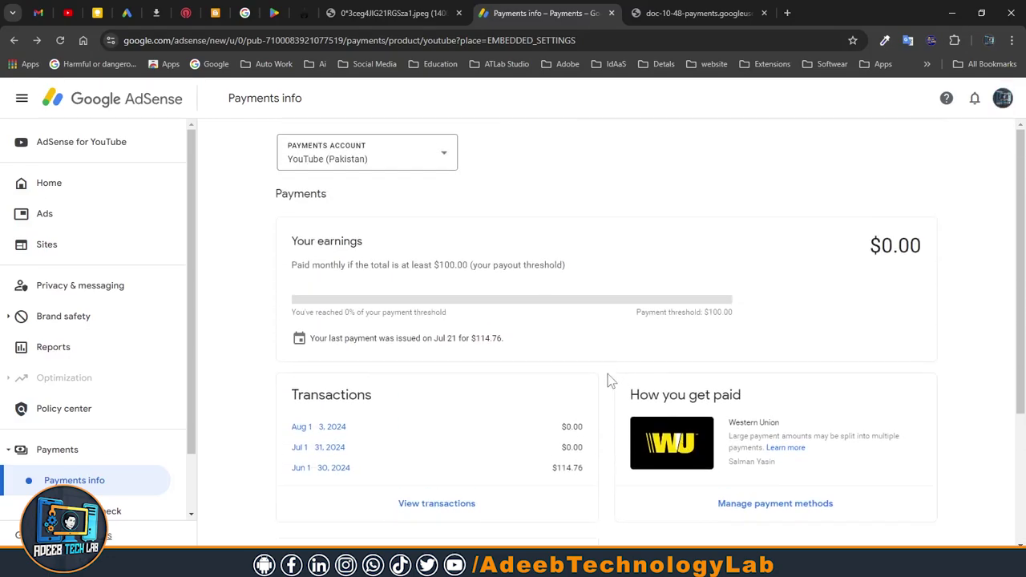
# Switch to the Google results for "youtube to adsense dollar transfer date" and examine the earnings transfer and payment issue dates
pyautogui.click(245, 13)
pyautogui.scroll(-3, 639, 300)
pyautogui.scroll(1, 640, 305)
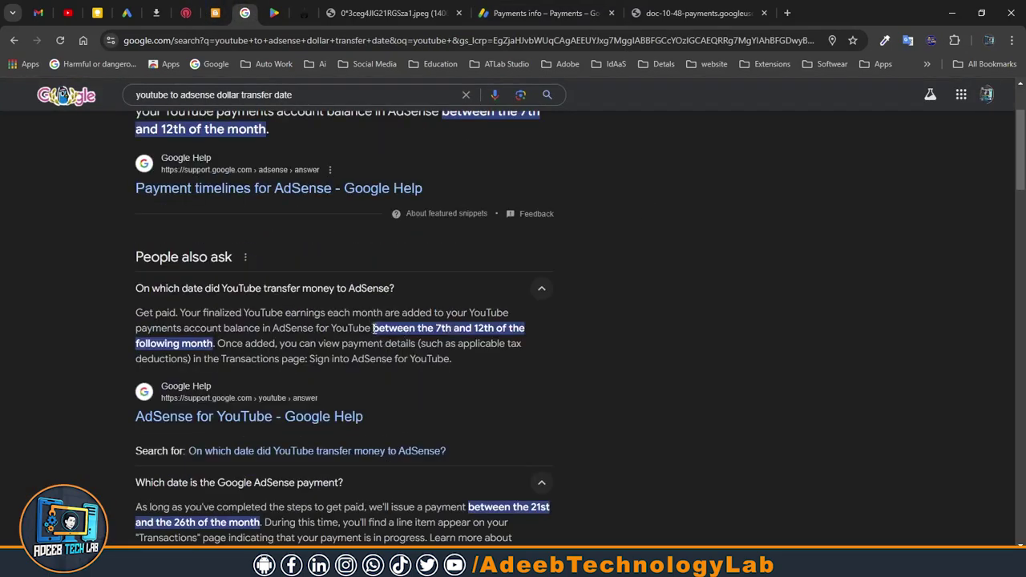
pyautogui.moveTo(373, 329); pyautogui.dragTo(527, 331)
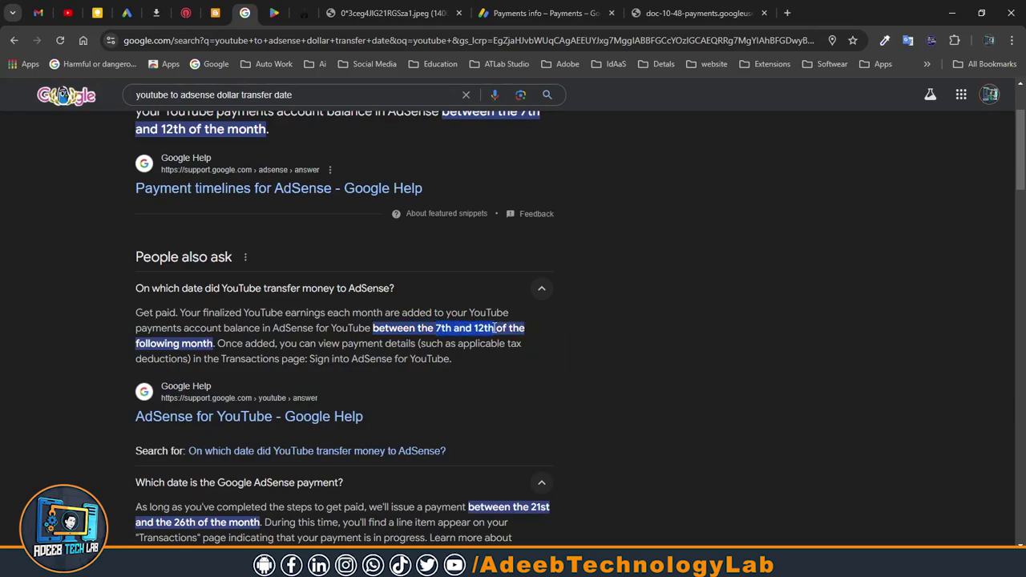
pyautogui.scroll(-3, 645, 322)
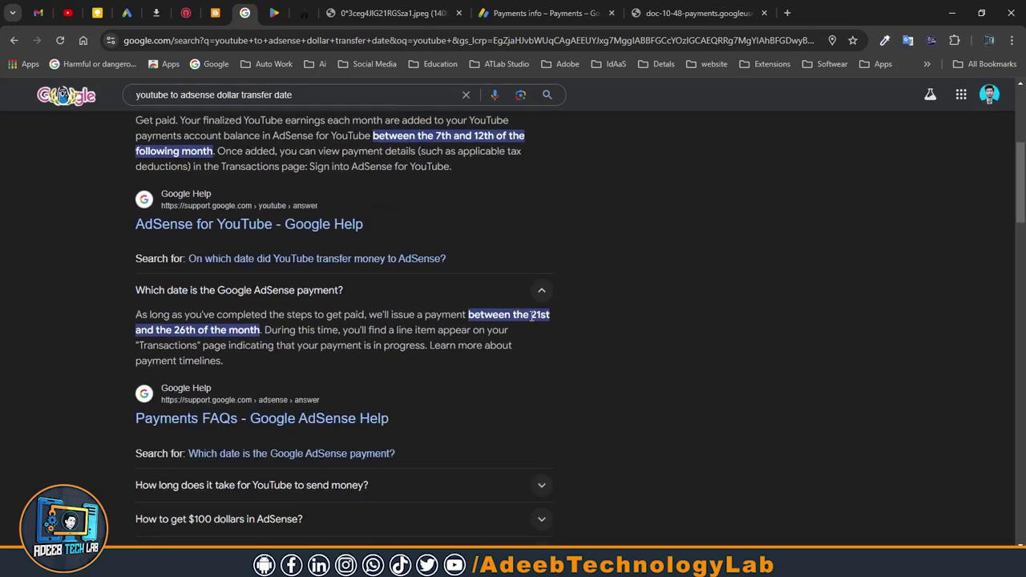
pyautogui.moveTo(533, 315); pyautogui.dragTo(187, 330)
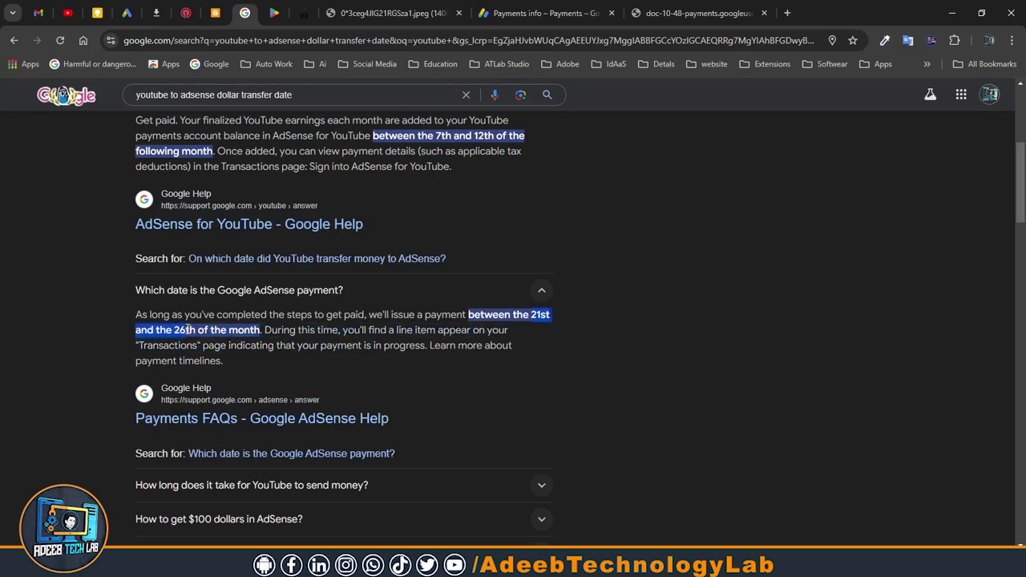
pyautogui.scroll(2, 674, 321)
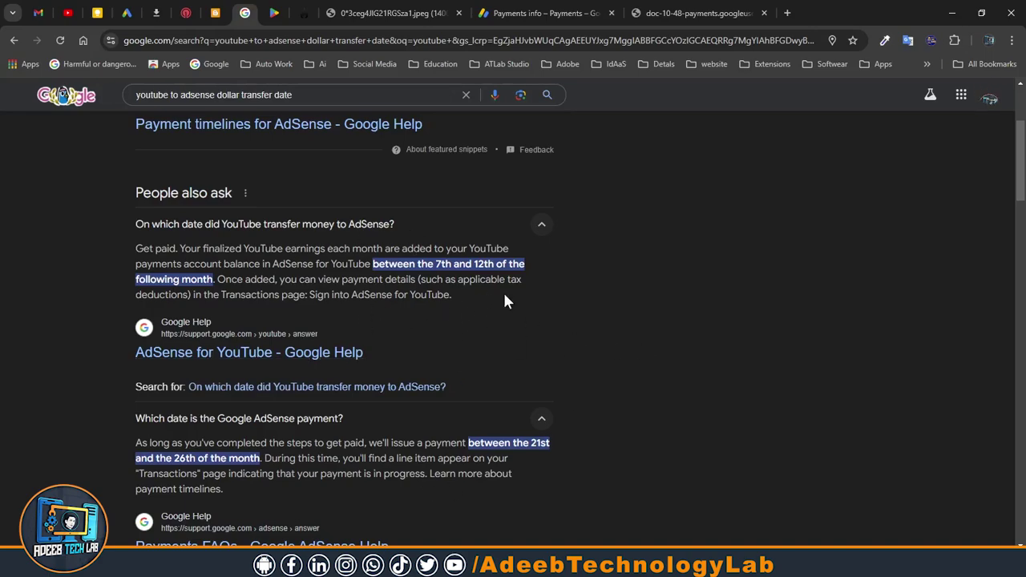
# Switch back to the AdSense payments overview and look over its earnings, transactions, payout method and settings
pyautogui.click(545, 13)
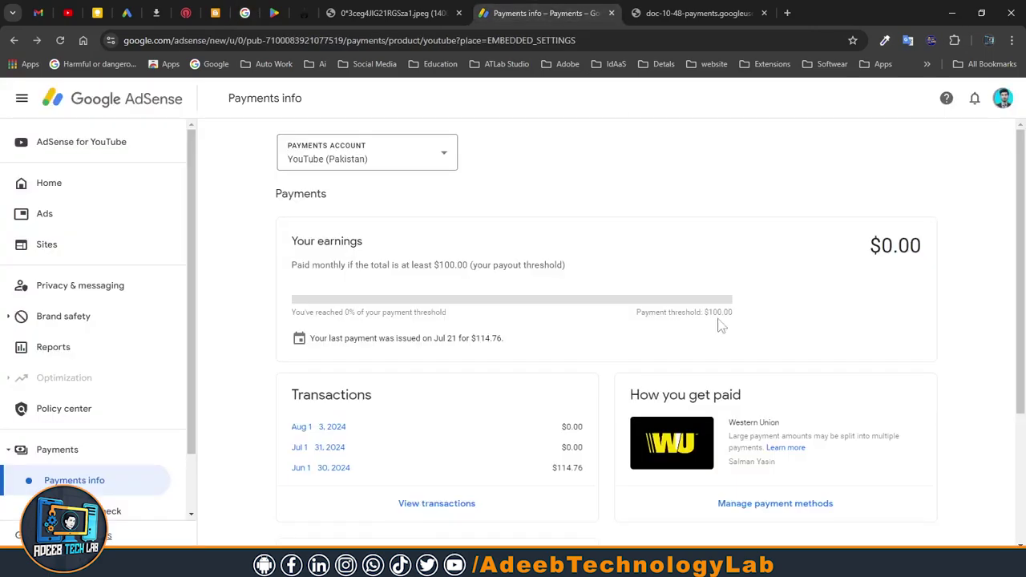
pyautogui.scroll(-3, 658, 317)
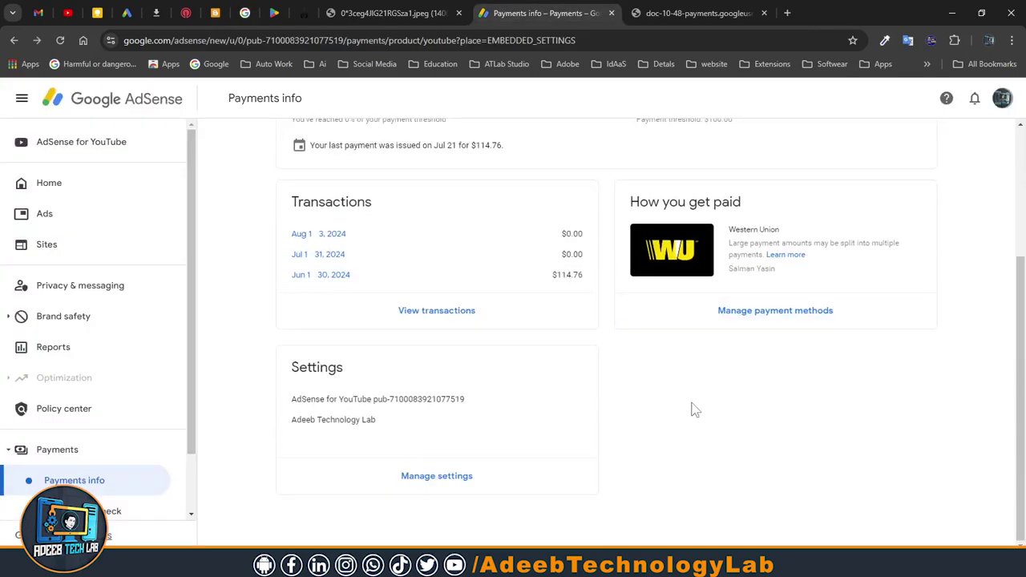
pyautogui.scroll(3, 726, 304)
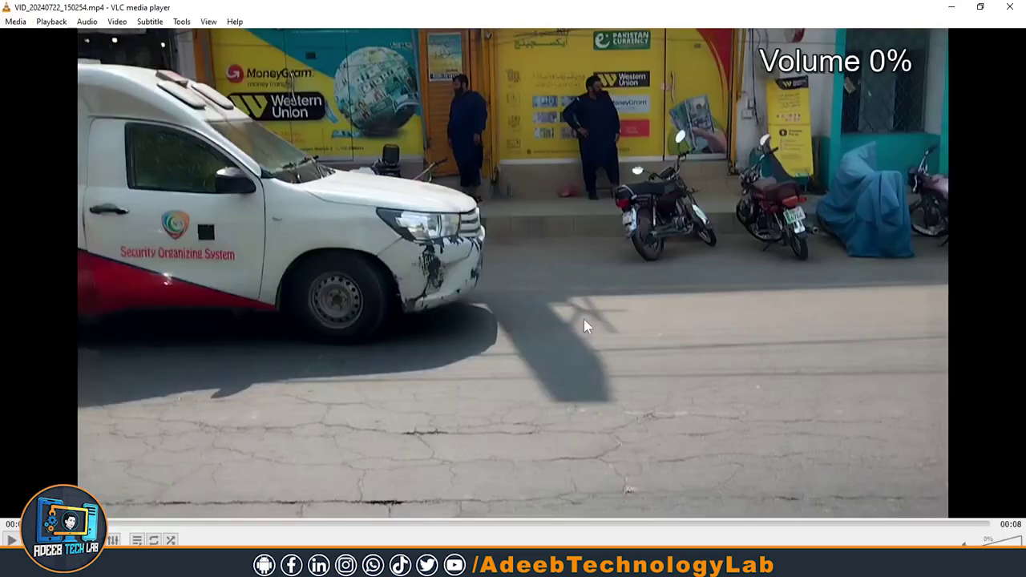
# Watch the video of the Western Union exchange offices full screen in VLC media player and stop playback
pyautogui.doubleClick(644, 328)
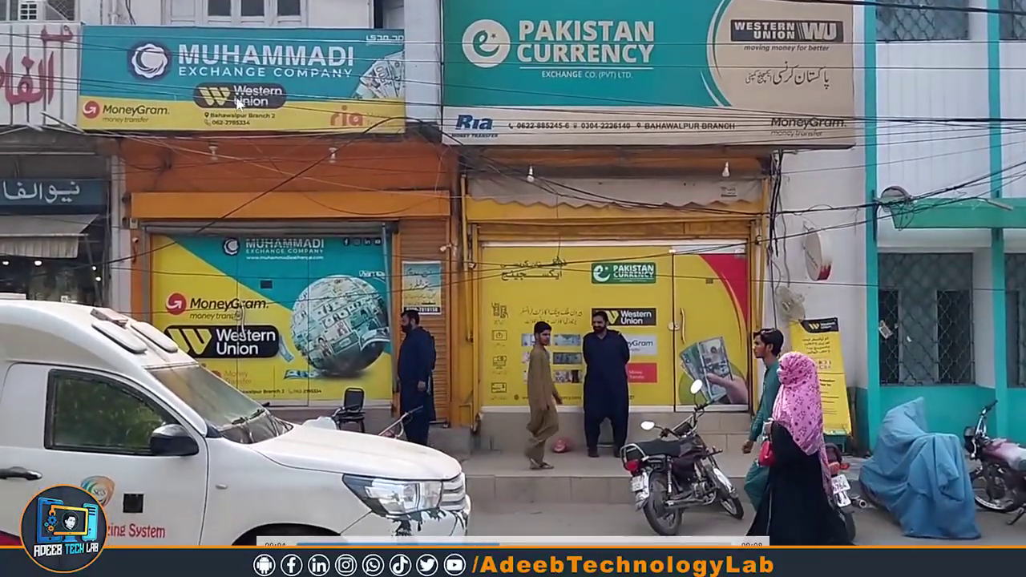
pyautogui.moveTo(530, 286)
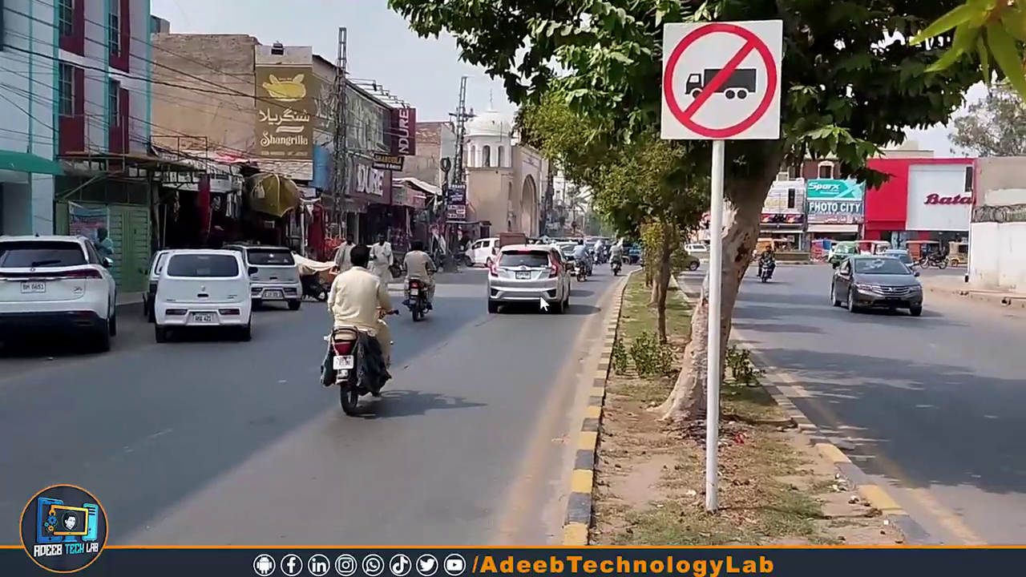
pyautogui.press('s')
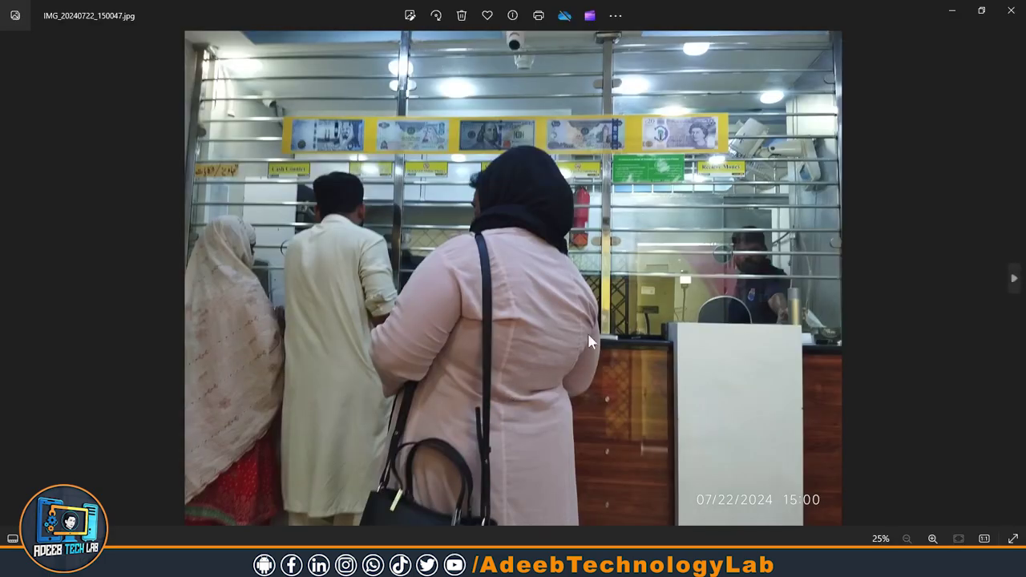
# Zoom in on the receive money counter in photo IMG_20240722_150047.jpg, zoom back out, and close the photo
pyautogui.scroll(4, 751, 328)
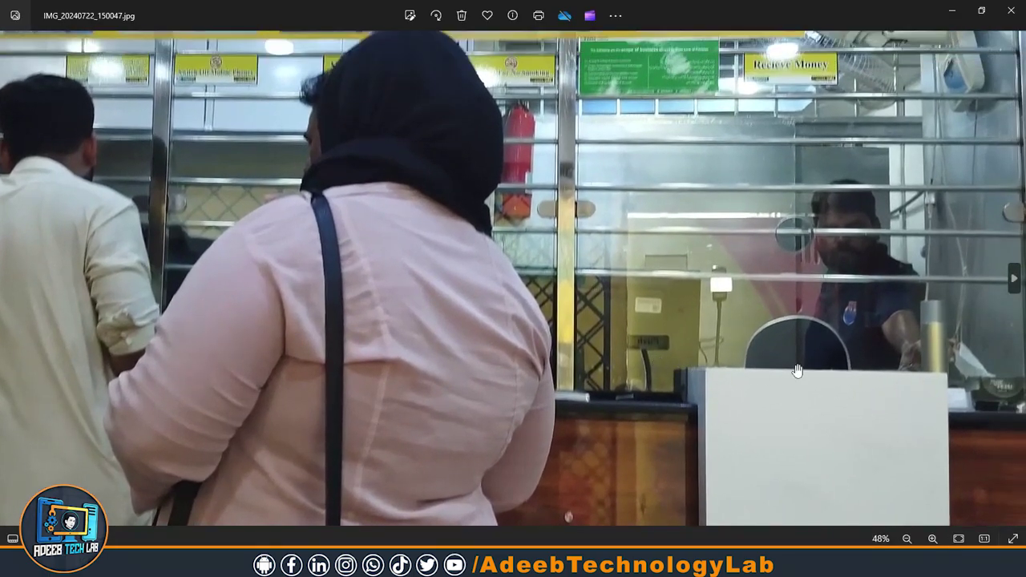
pyautogui.scroll(-4, 798, 371)
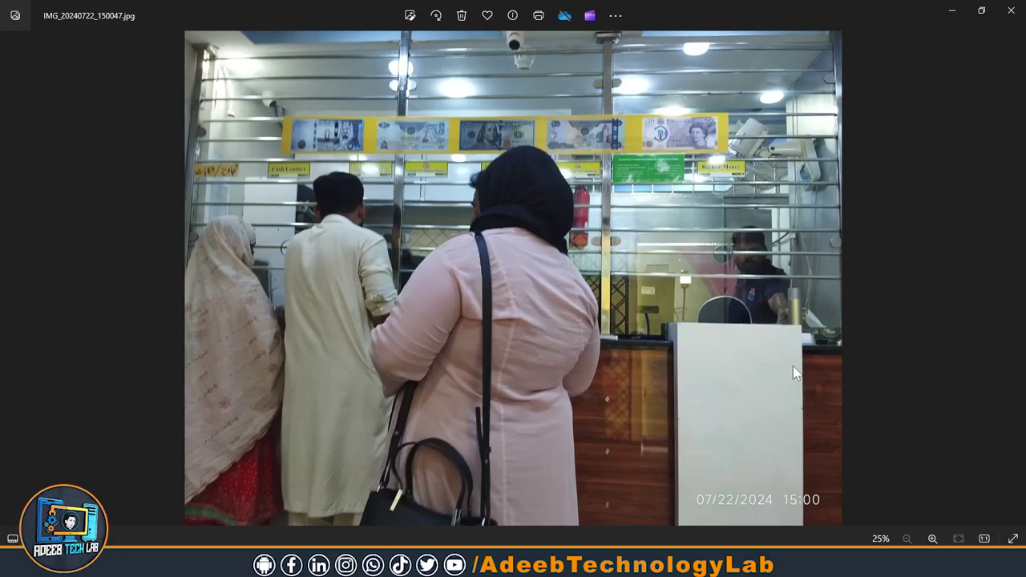
pyautogui.click(1011, 9)
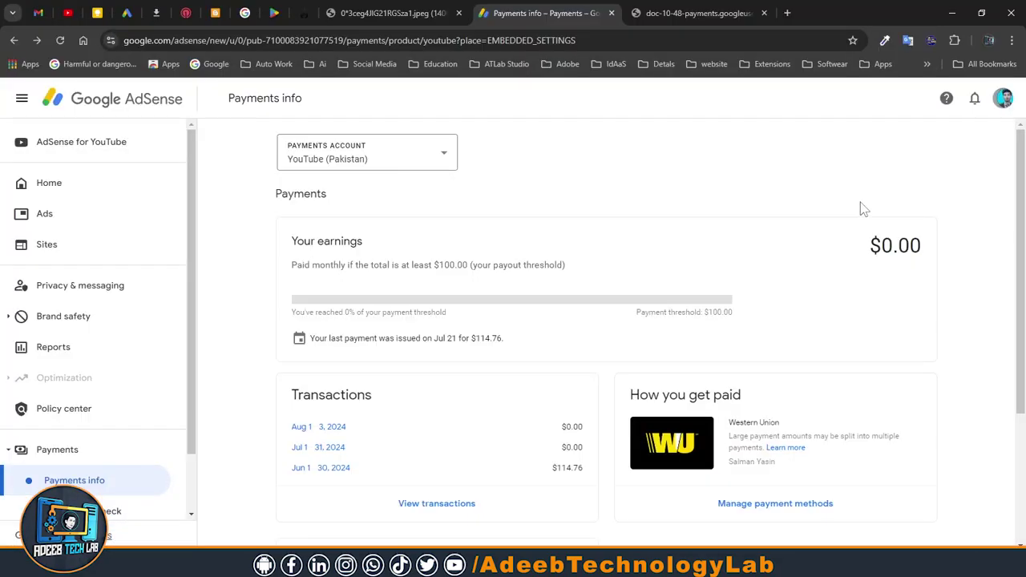
pyautogui.scroll(-3, 859, 211)
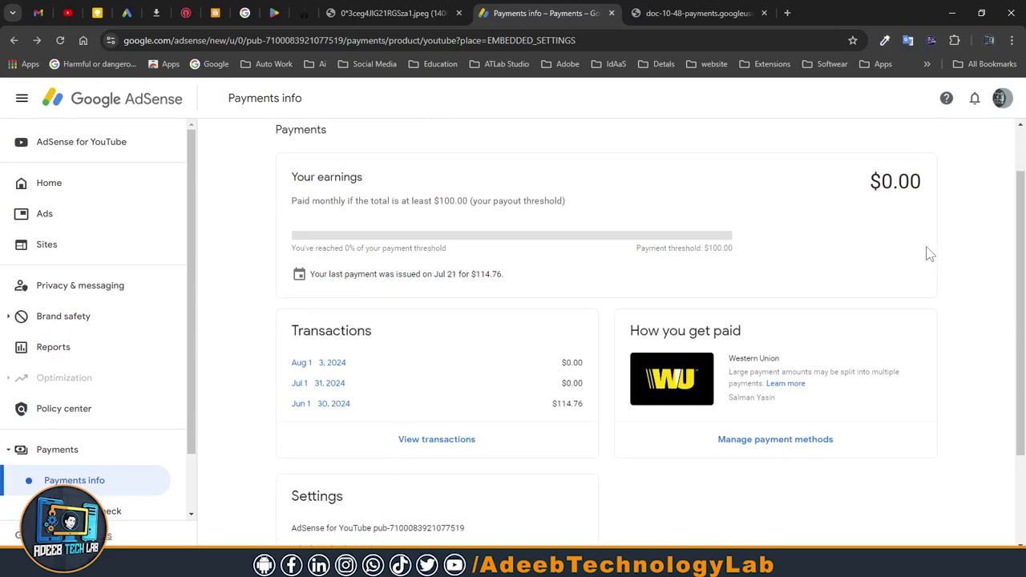
pyautogui.scroll(1, 948, 360)
pyautogui.scroll(1, 963, 347)
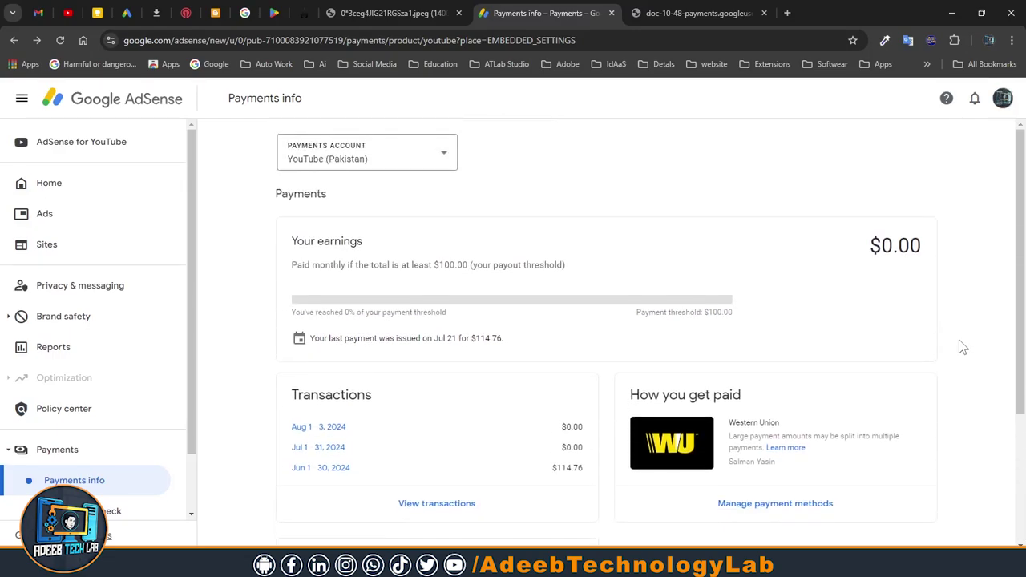